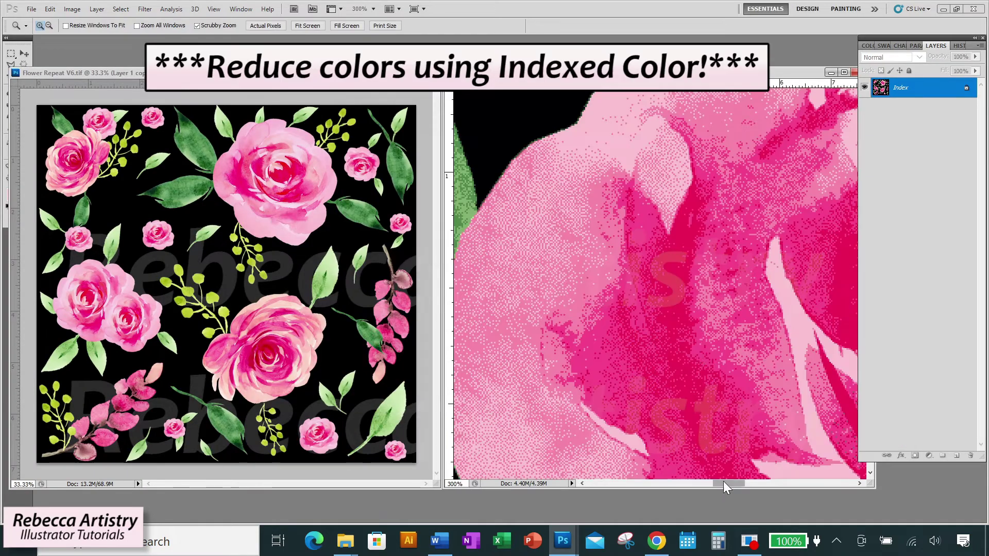
# Try a blue background in the colour table, keep it black, and create the Pattern Fill 1 layer.
pyautogui.moveTo(723, 482); pyautogui.dragTo(700, 481)
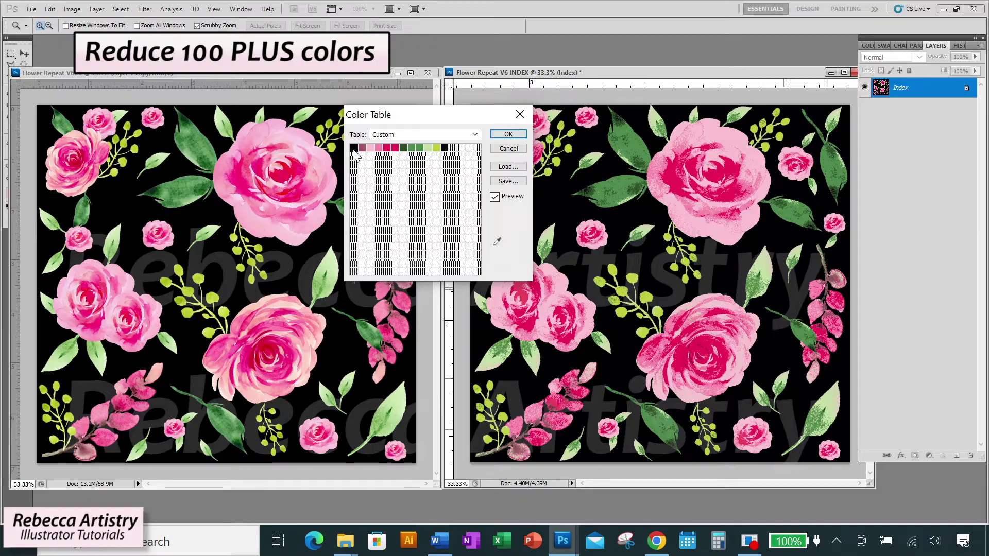
pyautogui.click(353, 148)
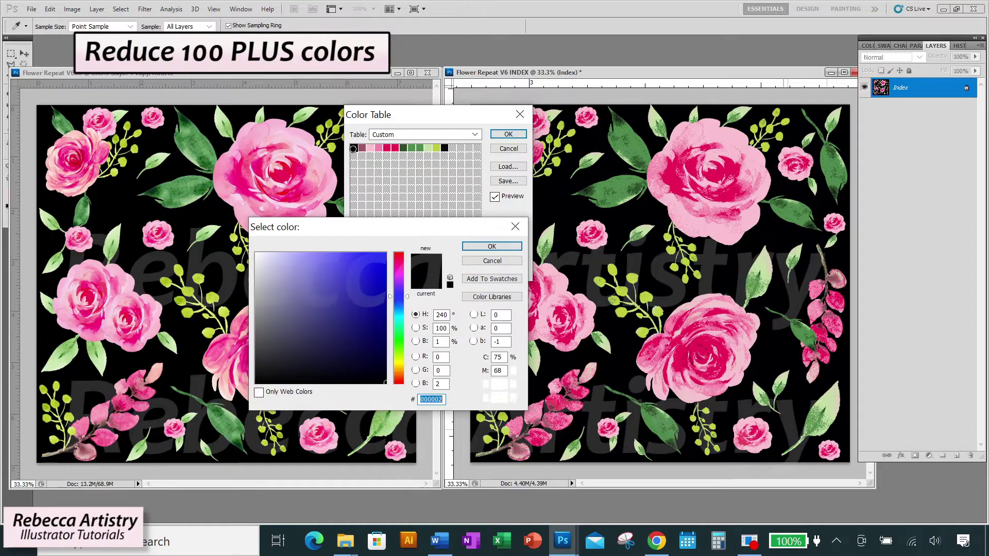
pyautogui.click(382, 256)
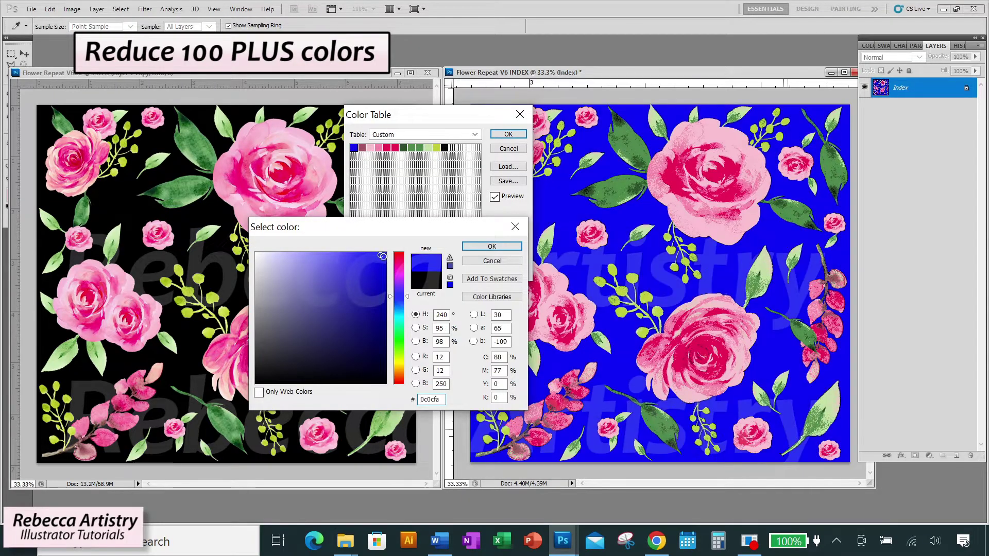
pyautogui.click(484, 261)
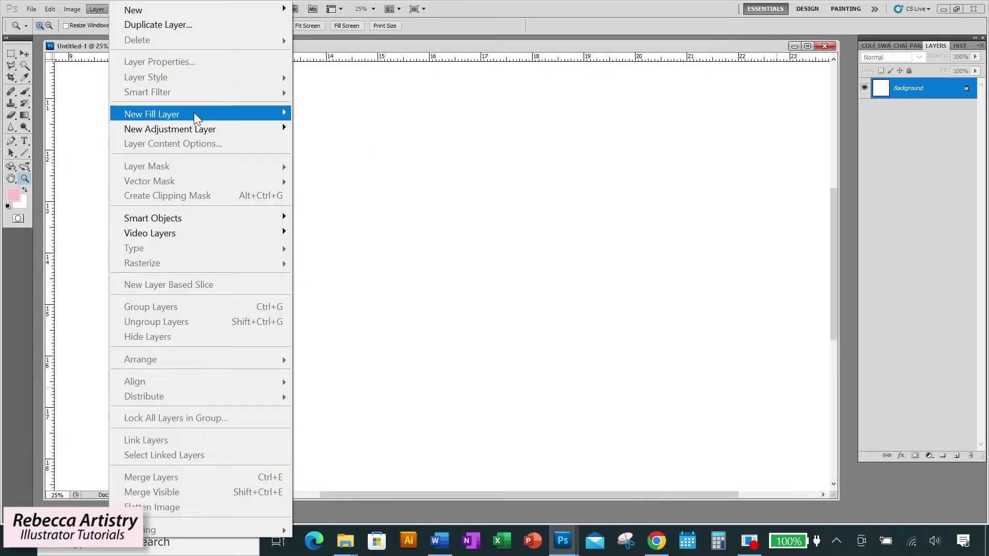
pyautogui.click(309, 135)
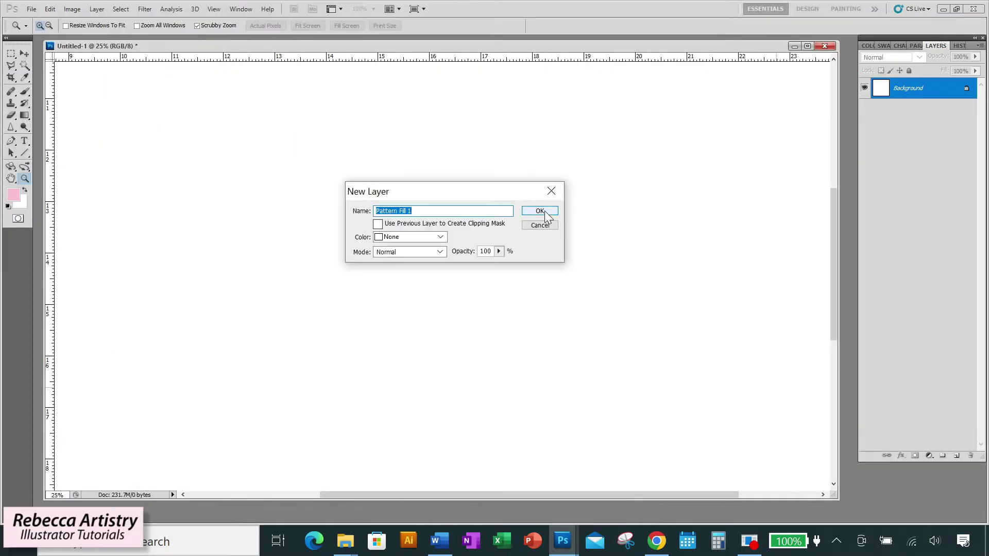
pyautogui.click(545, 211)
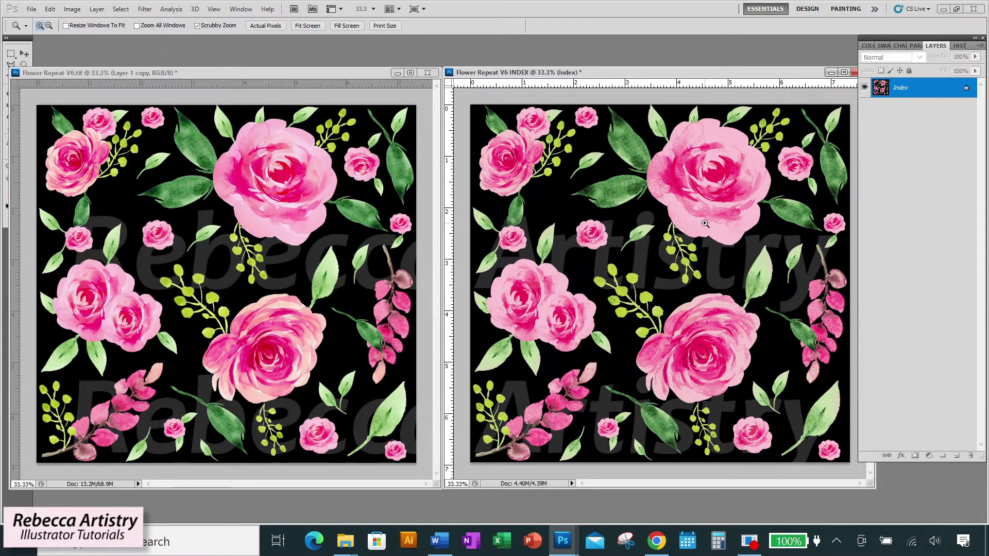
# Magnify the indexed pattern to inspect its pixels, then zoom back out to the whole pattern.
pyautogui.moveTo(704, 224); pyautogui.dragTo(625, 215)
pyautogui.scroll(5, 626, 215)
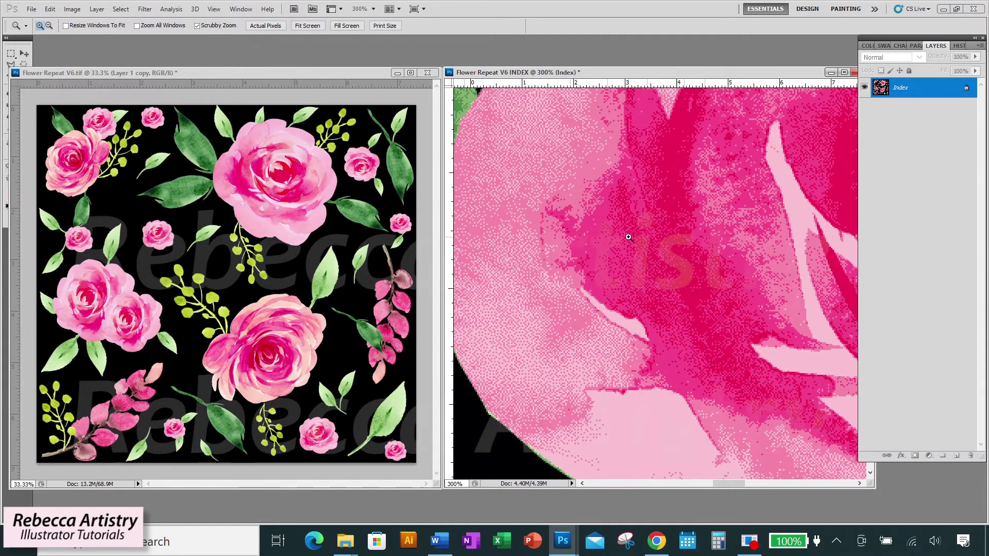
pyautogui.moveTo(734, 484); pyautogui.dragTo(712, 483)
pyautogui.keyDown('alt'); pyautogui.click(783, 287); pyautogui.keyUp('alt')
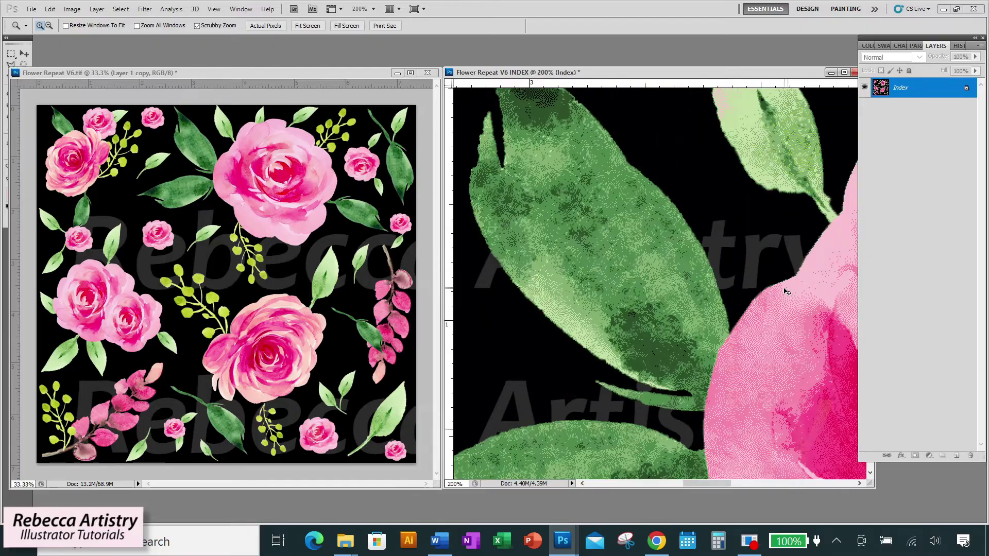
pyautogui.keyDown('alt'); pyautogui.click(783, 286); pyautogui.keyUp('alt')
pyautogui.keyDown('alt'); pyautogui.click(781, 310); pyautogui.keyUp('alt')
pyautogui.keyDown('alt'); pyautogui.click(782, 309); pyautogui.keyUp('alt')
pyautogui.keyDown('alt'); pyautogui.click(780, 309); pyautogui.keyUp('alt')
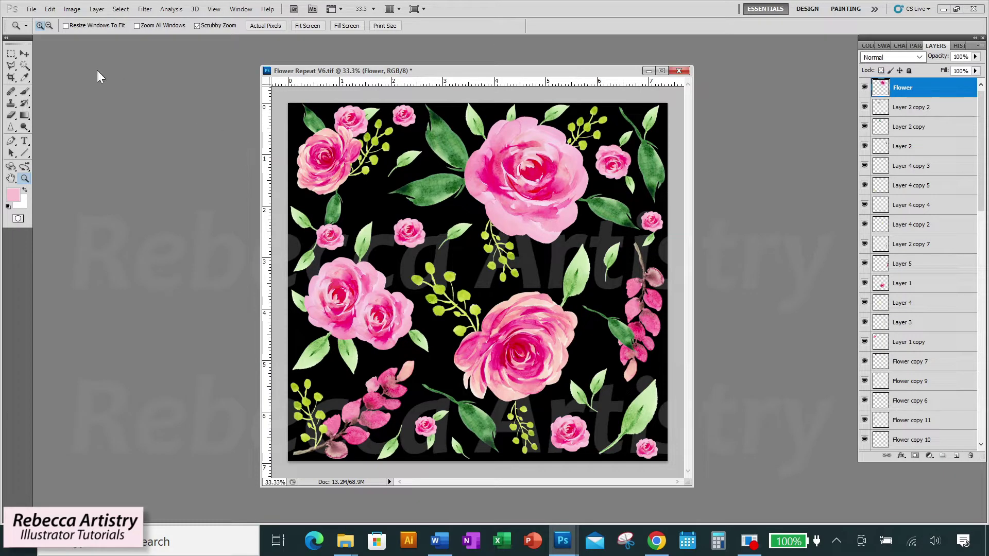
pyautogui.click(24, 53)
pyautogui.moveTo(530, 213); pyautogui.dragTo(408, 288)
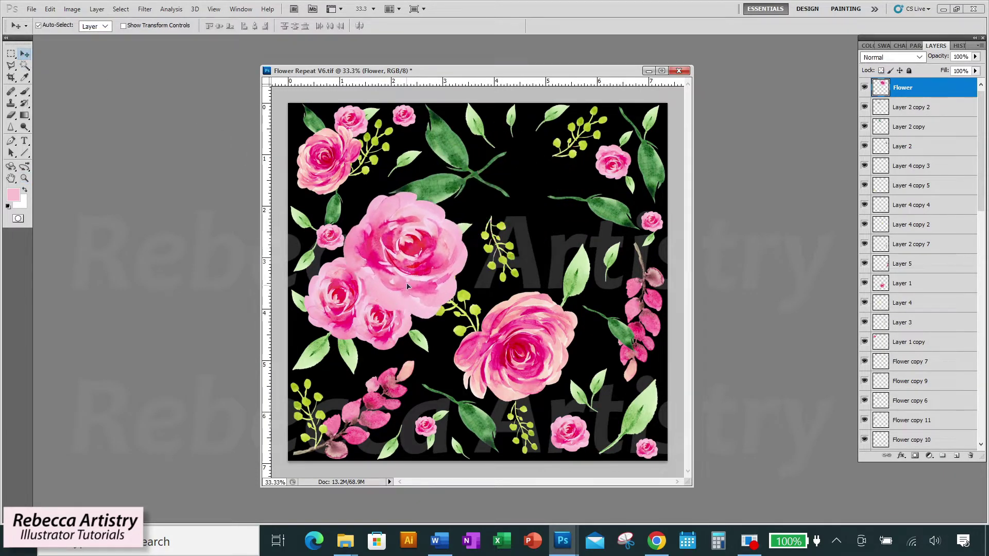
pyautogui.hotkey('ctrl', 'z')
pyautogui.moveTo(510, 237)
pyautogui.mouseDown()
pyautogui.moveTo(465, 269)
pyautogui.moveTo(510, 241)
pyautogui.mouseUp()
pyautogui.moveTo(436, 193)
pyautogui.mouseDown()
pyautogui.moveTo(430, 268)
pyautogui.moveTo(436, 195)
pyautogui.mouseUp()
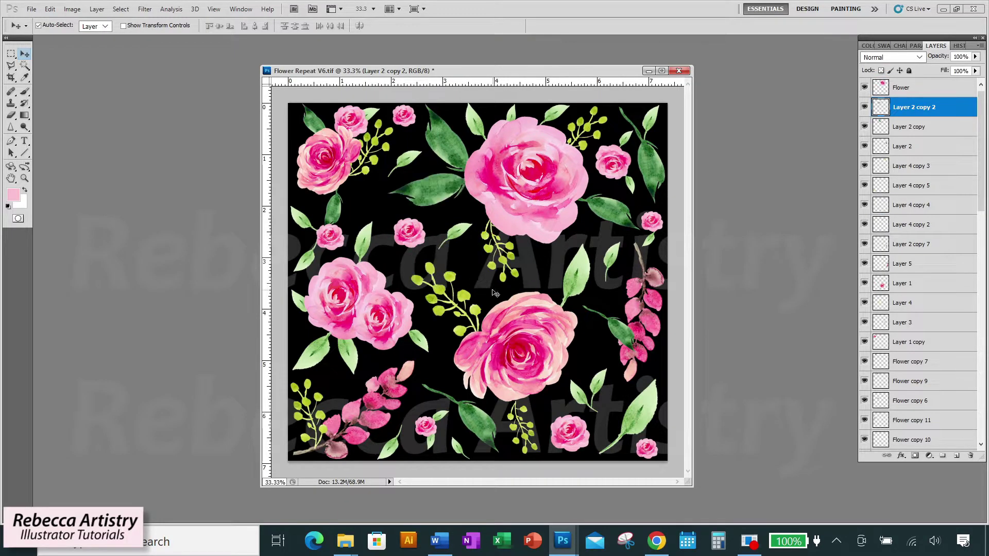
pyautogui.moveTo(387, 312); pyautogui.dragTo(458, 230)
pyautogui.hotkey('ctrl', 'alt', 'z')
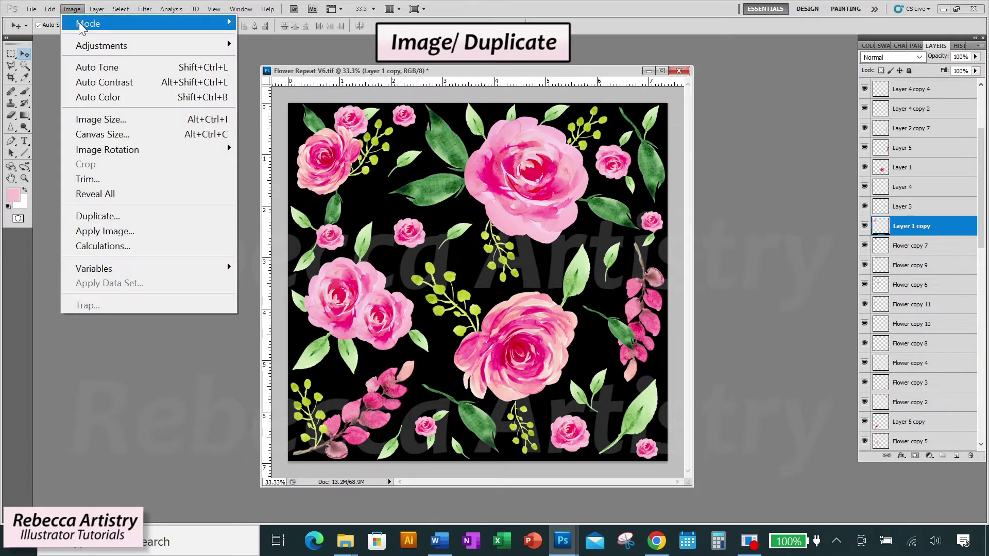
# Duplicate the image as 'Flower Repeat V6 INDEX' and tile its window beside the original.
pyautogui.click(128, 217)
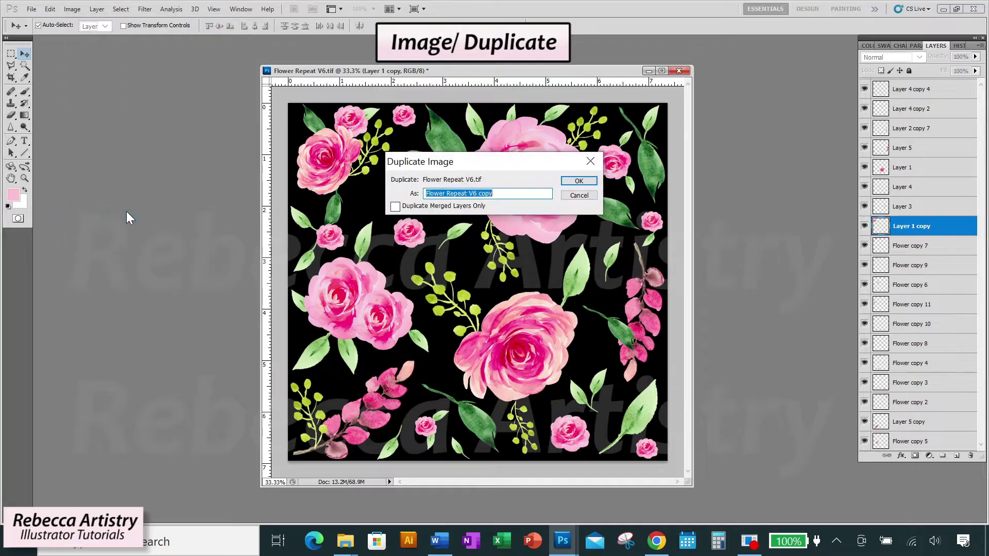
pyautogui.click(497, 193)
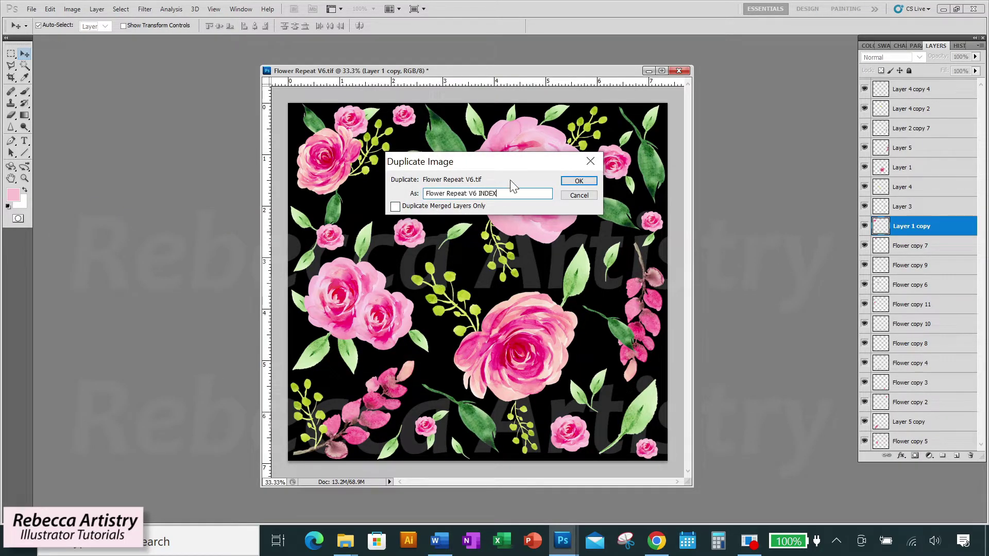
pyautogui.write('INDEX')
pyautogui.click(579, 181)
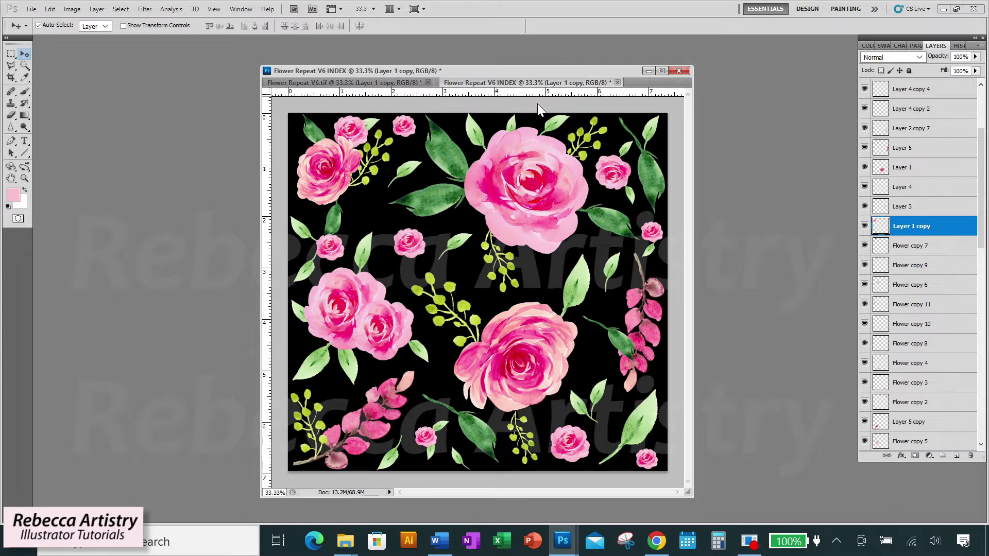
pyautogui.moveTo(535, 82); pyautogui.dragTo(570, 103)
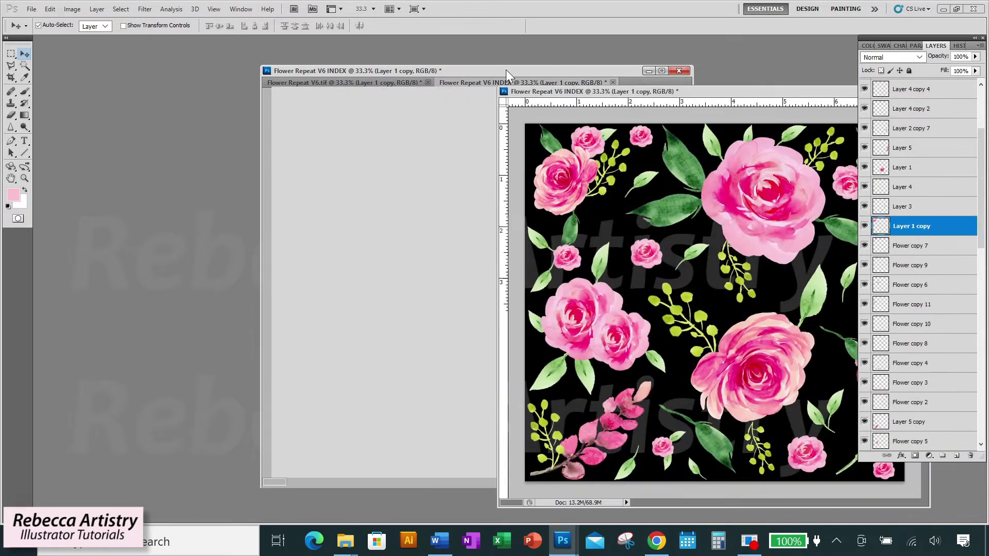
pyautogui.moveTo(490, 71); pyautogui.dragTo(280, 73)
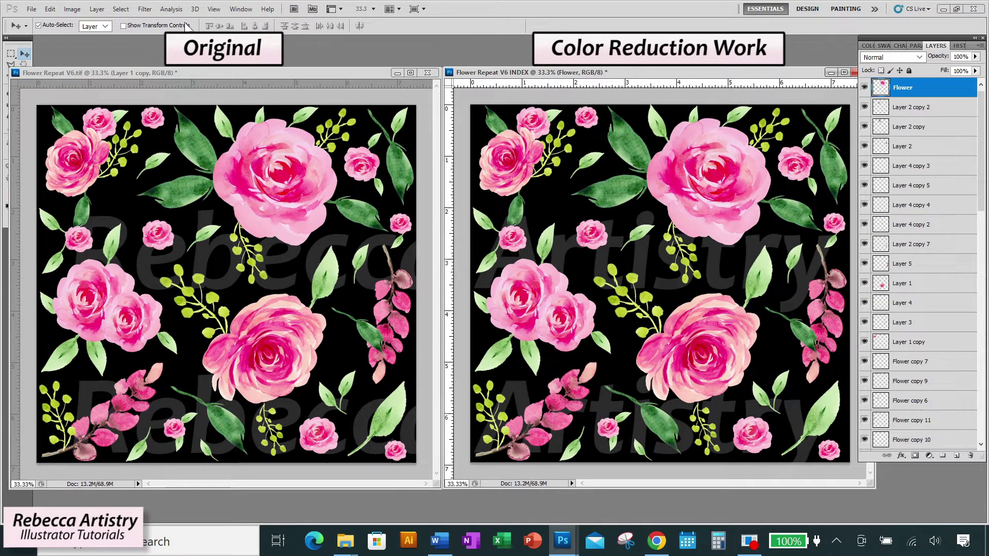
# Choose Image > Mode > Indexed Color for the INDEX copy and agree to merge its layers.
pyautogui.click(70, 9)
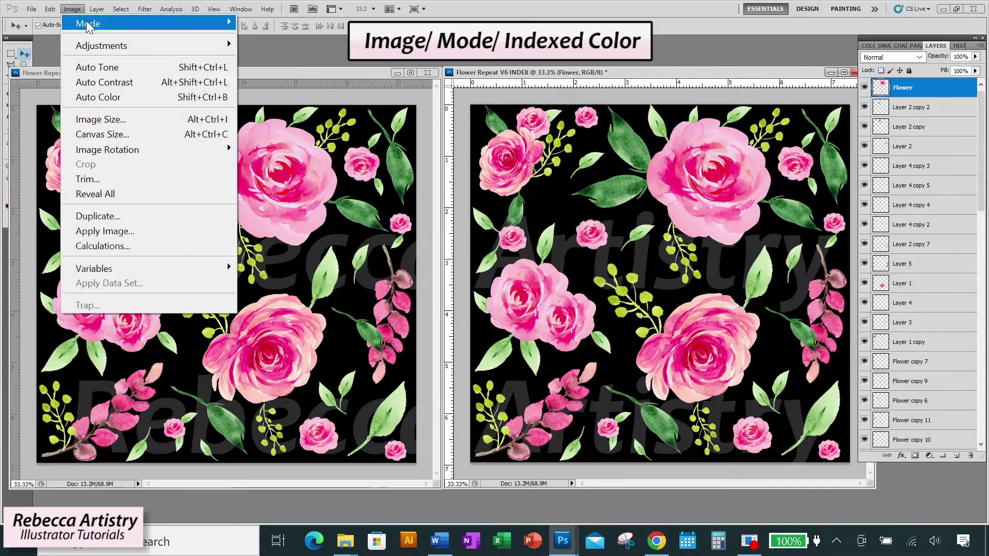
pyautogui.moveTo(125, 23)
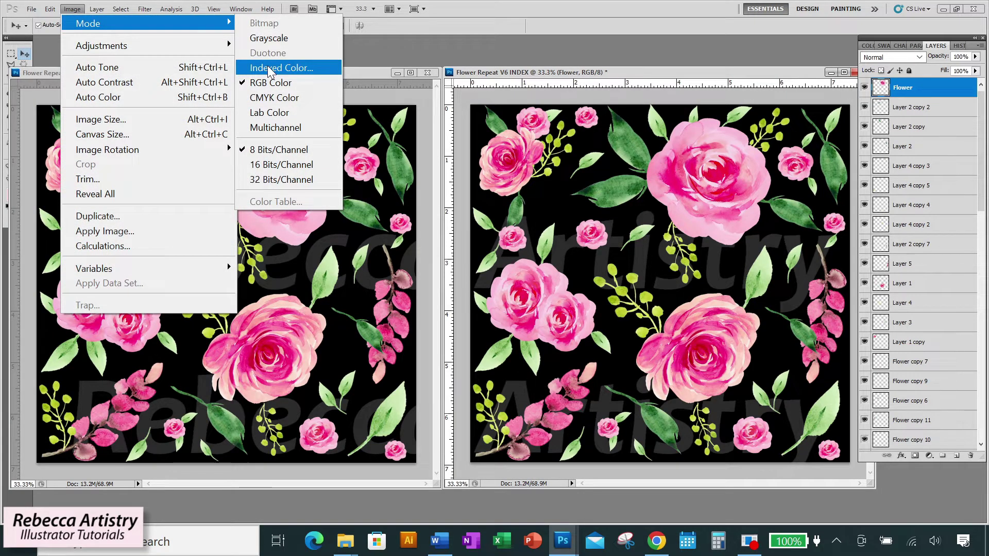
pyautogui.click(291, 69)
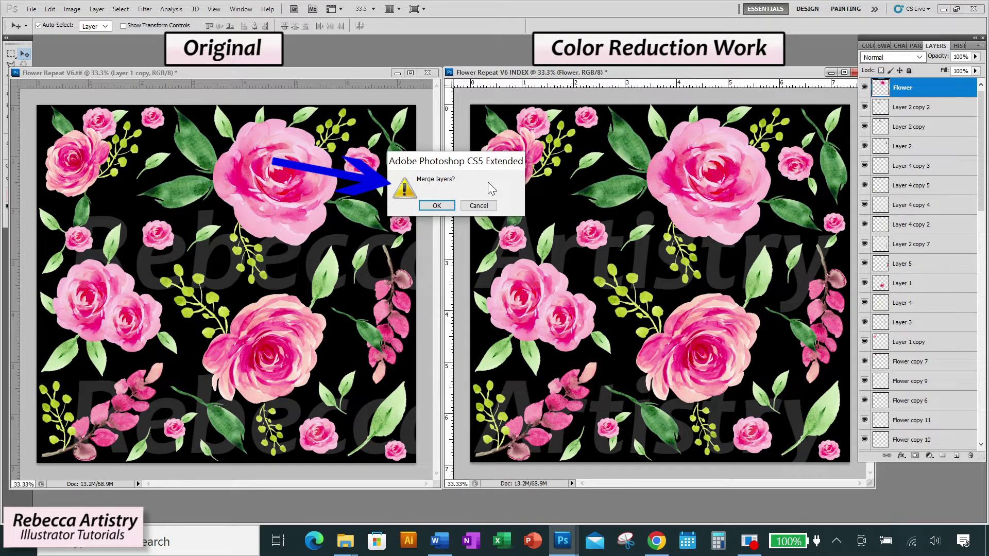
pyautogui.click(437, 205)
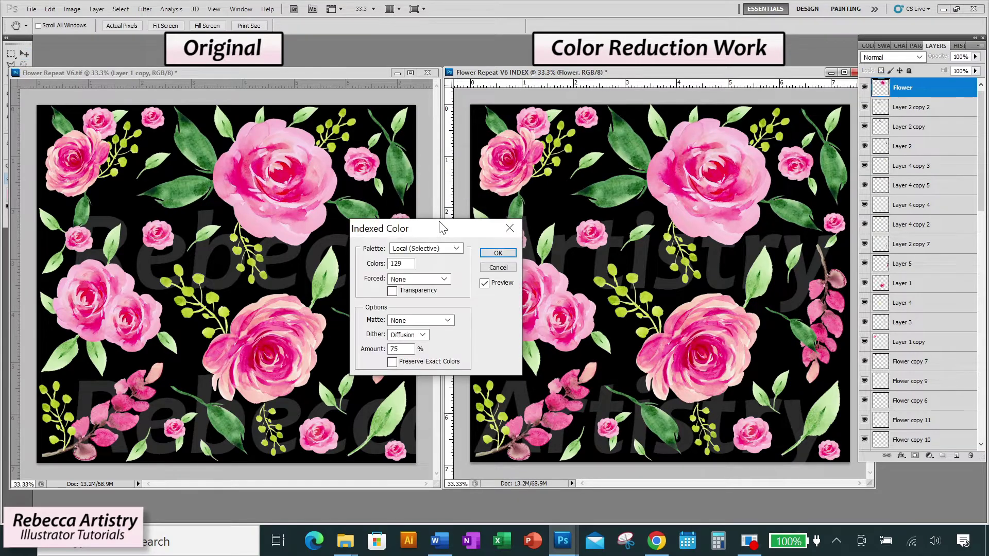
# Move the Indexed Color dialog up and select its current Colors value.
pyautogui.moveTo(444, 223); pyautogui.dragTo(444, 162)
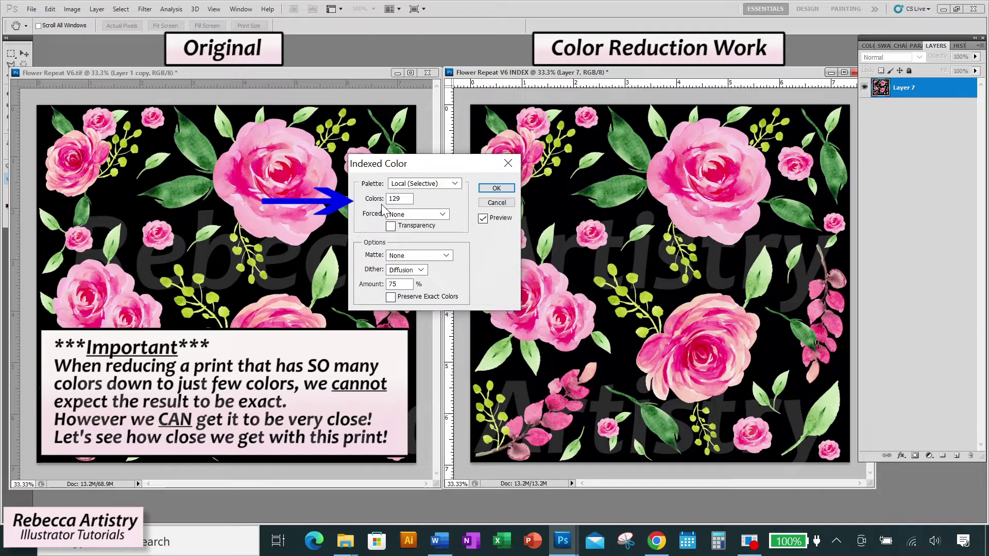
pyautogui.moveTo(402, 199); pyautogui.dragTo(387, 199)
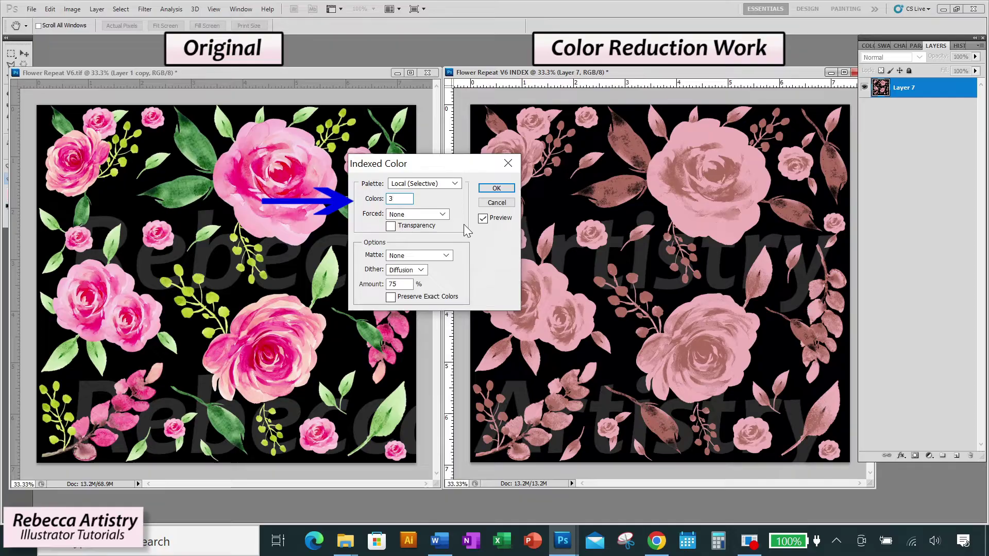
# Preview 4, then 8 colours, nudge the count up, and apply the indexed conversion.
pyautogui.click(379, 199)
pyautogui.write('4')
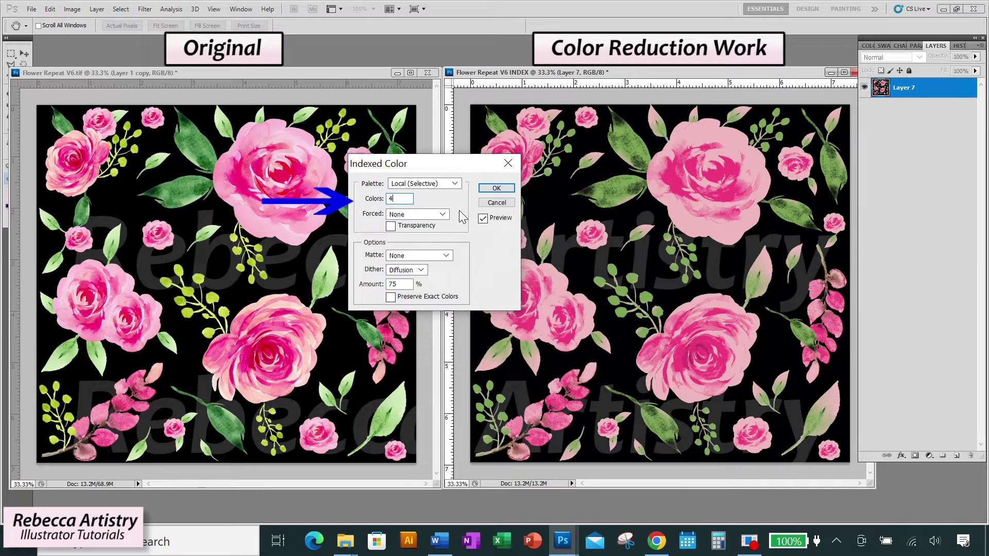
pyautogui.hotkey('ctrl', 'a')
pyautogui.write('8')
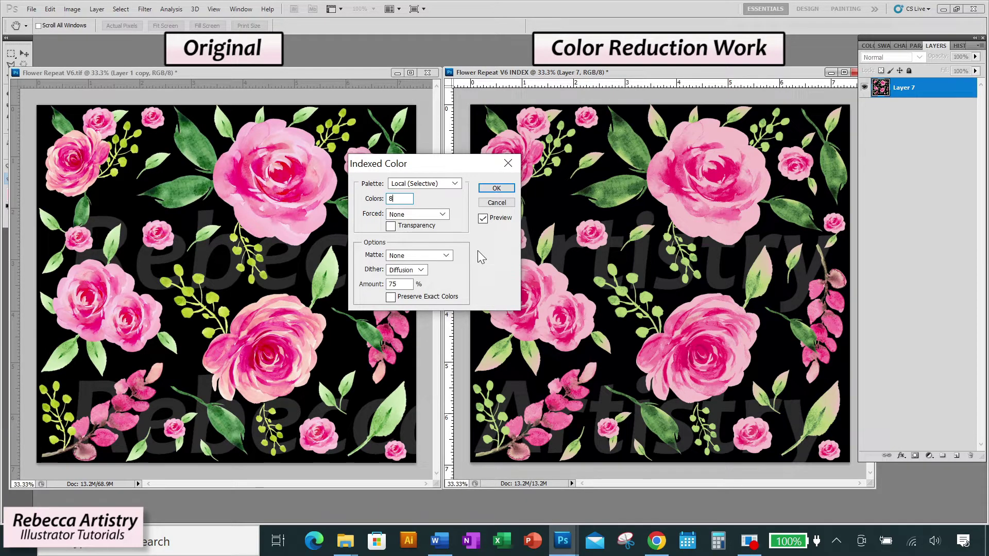
pyautogui.doubleClick(397, 198)
pyautogui.press('Up')
pyautogui.press('Up')
pyautogui.press('Up')
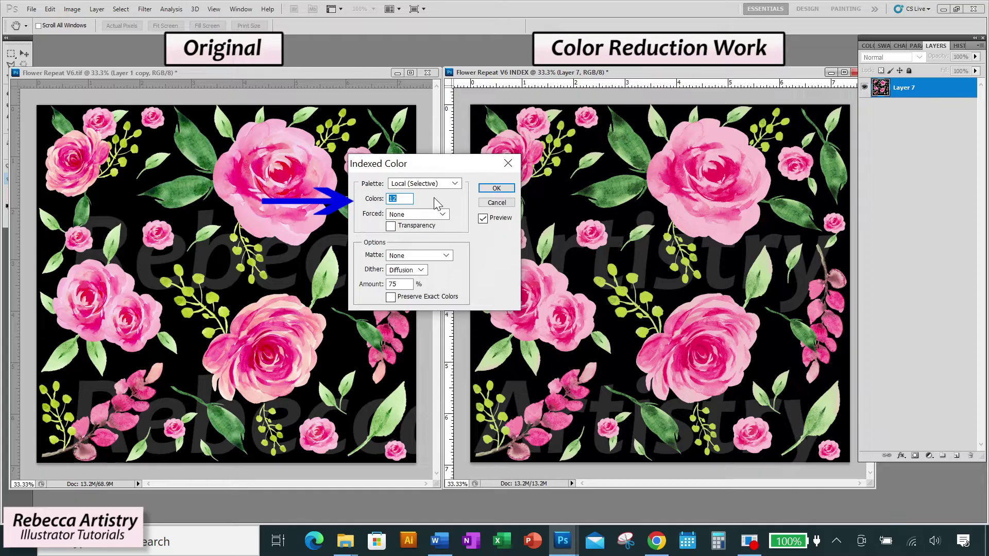
pyautogui.click(496, 188)
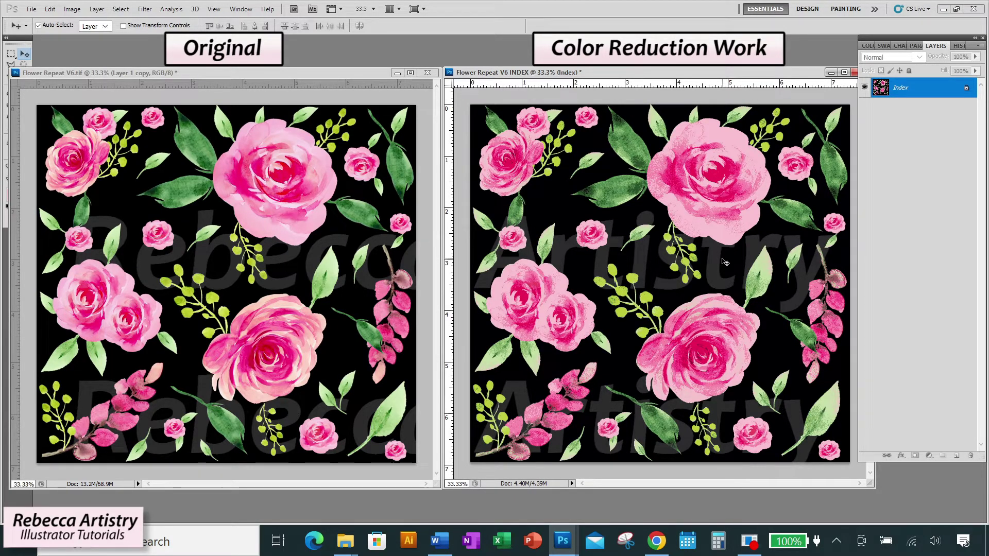
# Scrubby-zoom to 300% on a rose in the INDEX copy to show its stippled dither.
pyautogui.press('z')
pyautogui.click(705, 223)
pyautogui.moveTo(705, 224); pyautogui.dragTo(629, 238)
# Pan around the 300% view across the stippled petals and leaves.
pyautogui.scroll(5, 629, 237)
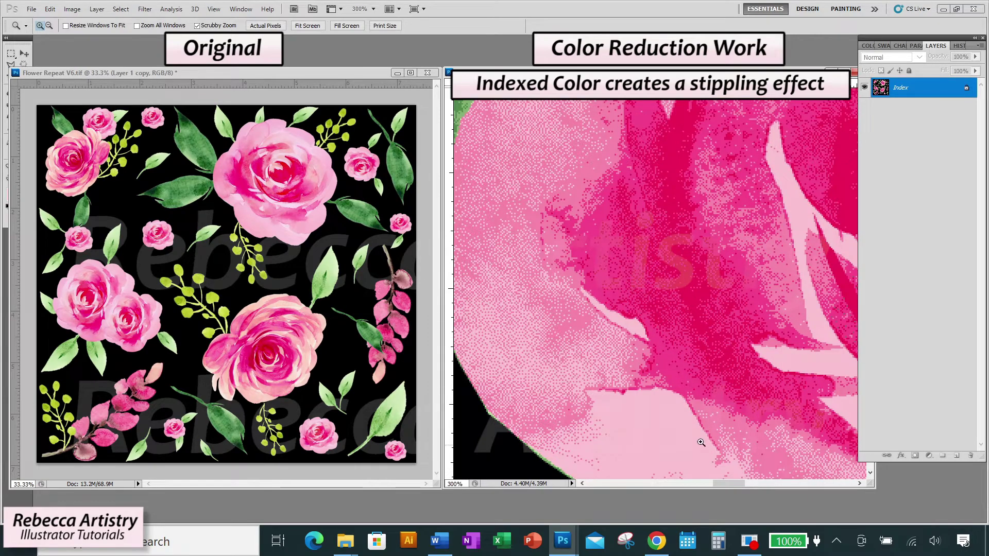
pyautogui.scroll(3, 667, 386)
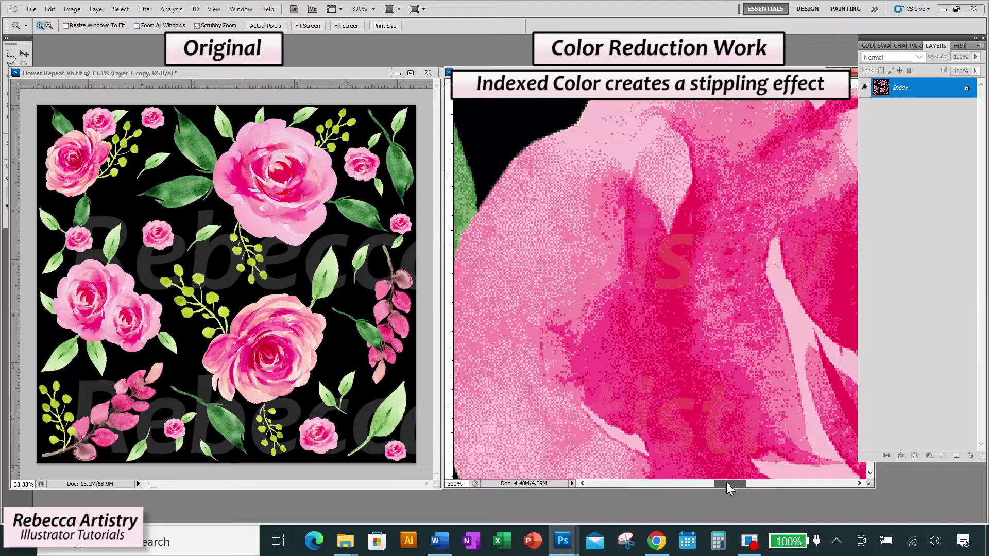
pyautogui.moveTo(726, 484); pyautogui.dragTo(743, 483)
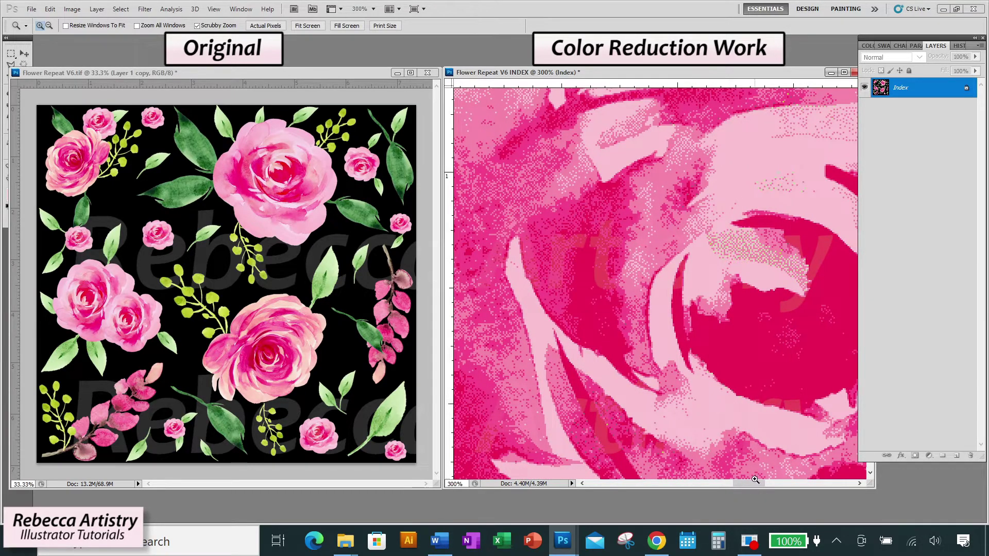
pyautogui.moveTo(753, 482); pyautogui.dragTo(714, 482)
pyautogui.scroll(5, 543, 364)
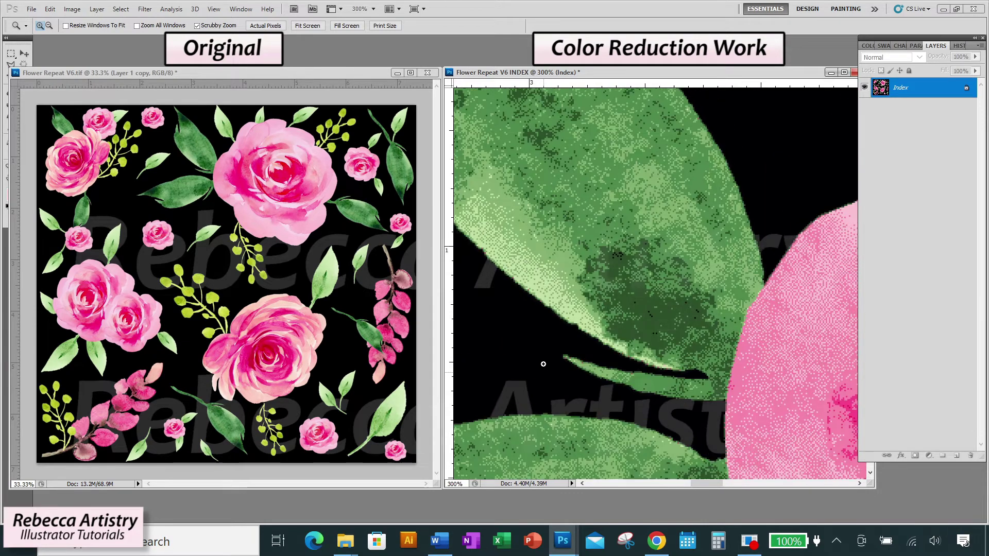
pyautogui.scroll(5, 543, 364)
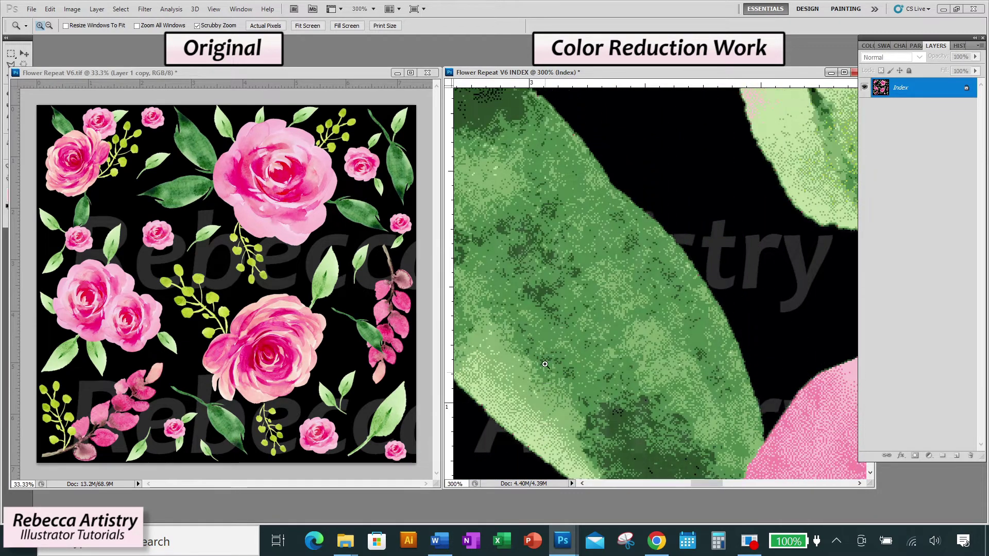
pyautogui.scroll(1, 559, 368)
pyautogui.moveTo(715, 486)
pyautogui.mouseDown()
pyautogui.moveTo(697, 484)
pyautogui.moveTo(715, 484)
pyautogui.mouseUp()
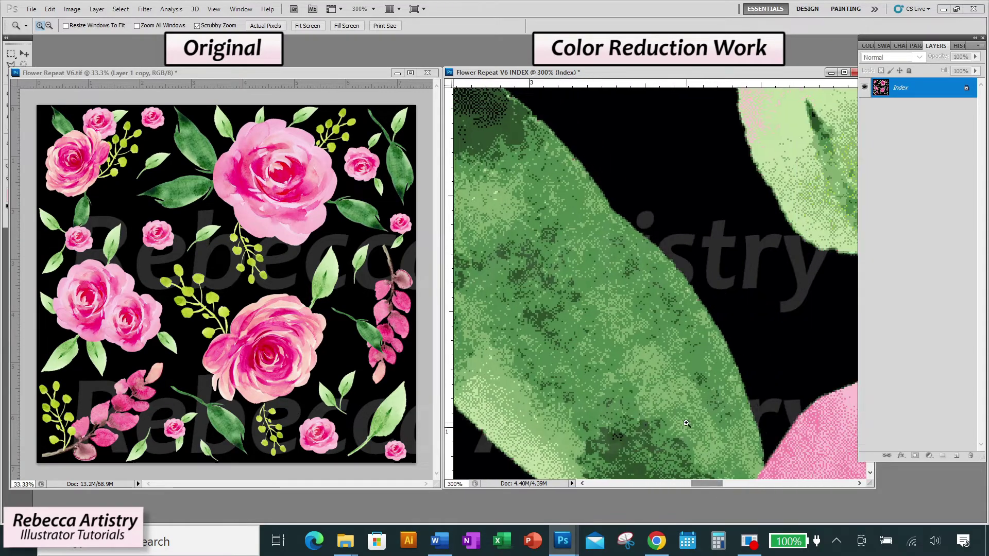
pyautogui.scroll(-3, 686, 420)
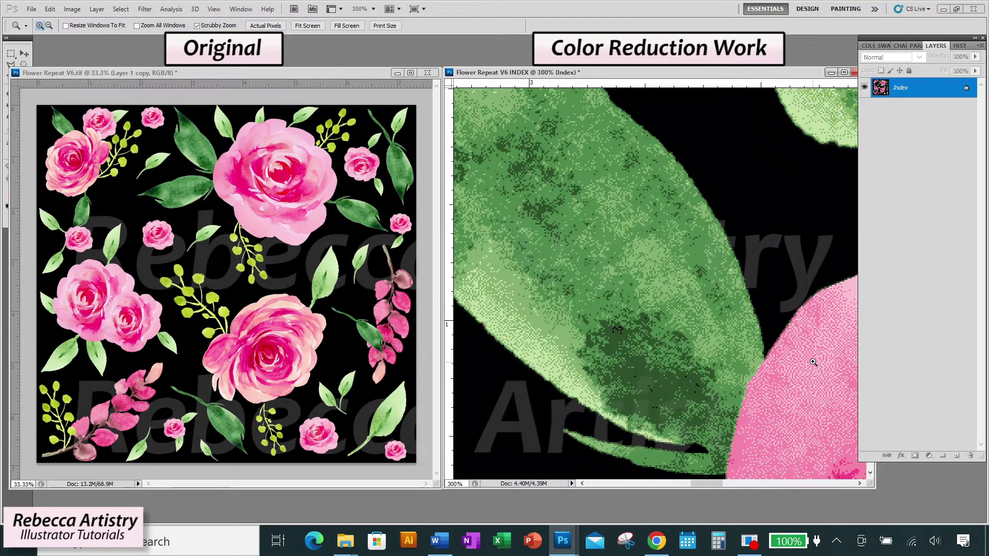
# Zoom out step by step to 33.3% to see the whole floral pattern.
pyautogui.keyDown('alt'); pyautogui.click(788, 290); pyautogui.keyUp('alt')
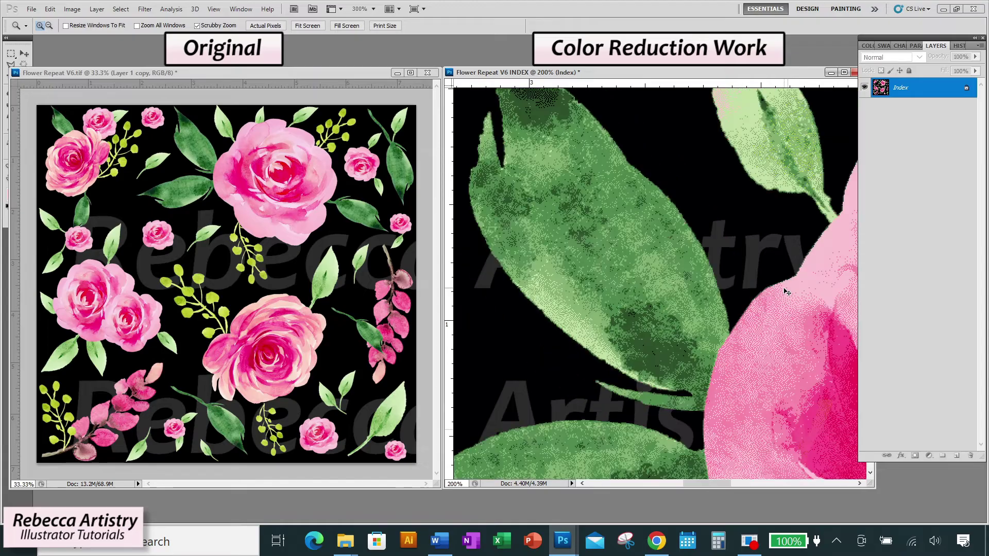
pyautogui.keyDown('alt'); pyautogui.click(787, 293); pyautogui.keyUp('alt')
pyautogui.keyDown('alt'); pyautogui.click(782, 311); pyautogui.keyUp('alt')
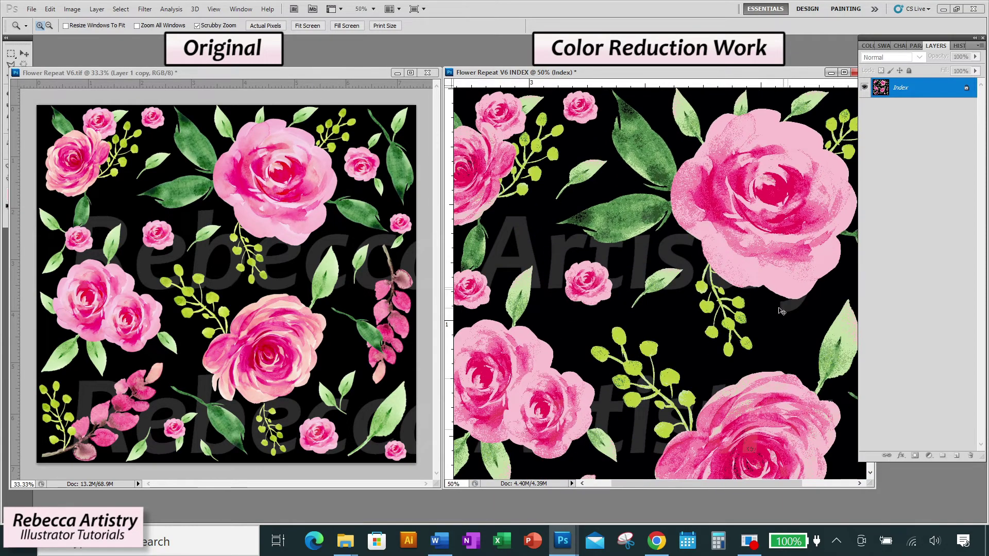
pyautogui.keyDown('alt'); pyautogui.click(781, 311); pyautogui.keyUp('alt')
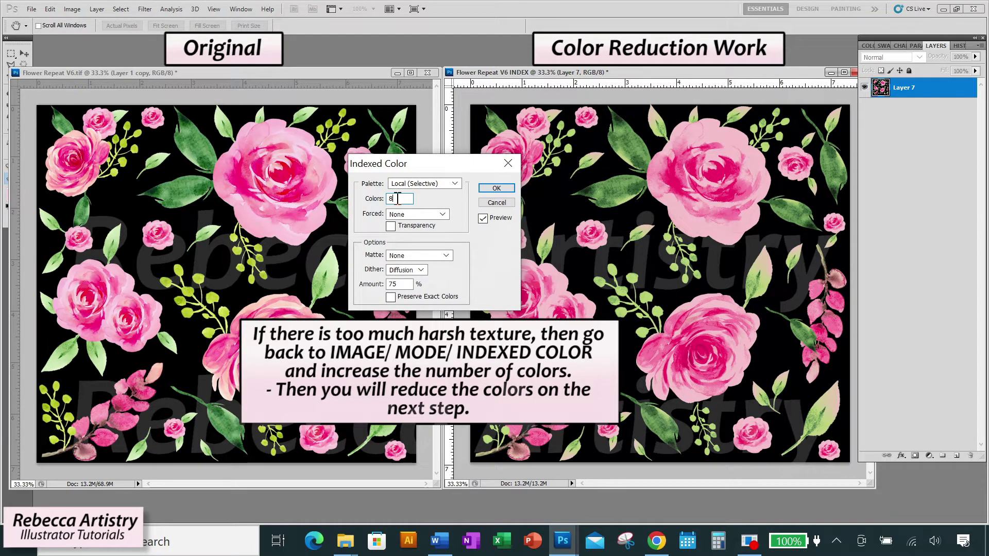
# Raise the indexed colour count to 12 and apply the conversion.
pyautogui.press('Up')
pyautogui.press('Up')
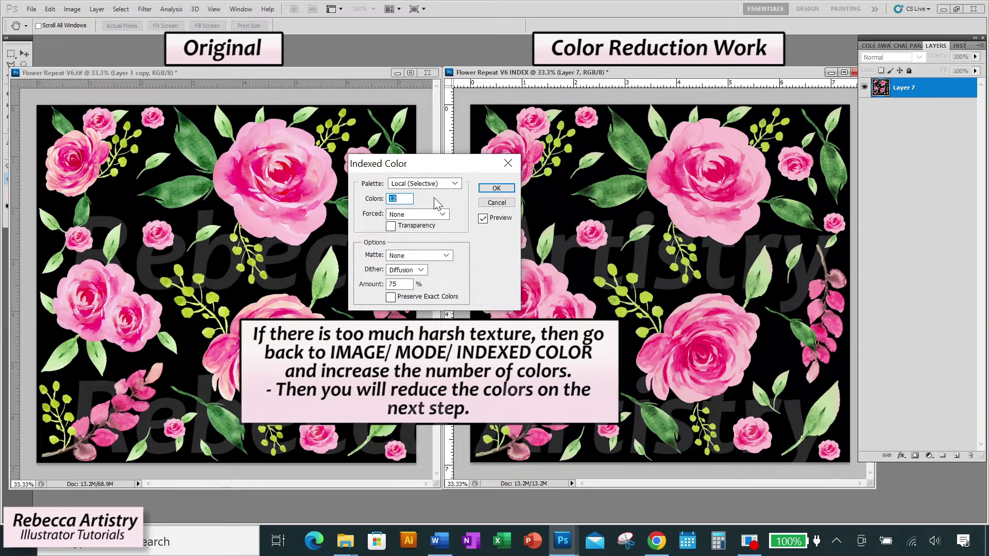
pyautogui.click(497, 189)
pyautogui.press('z')
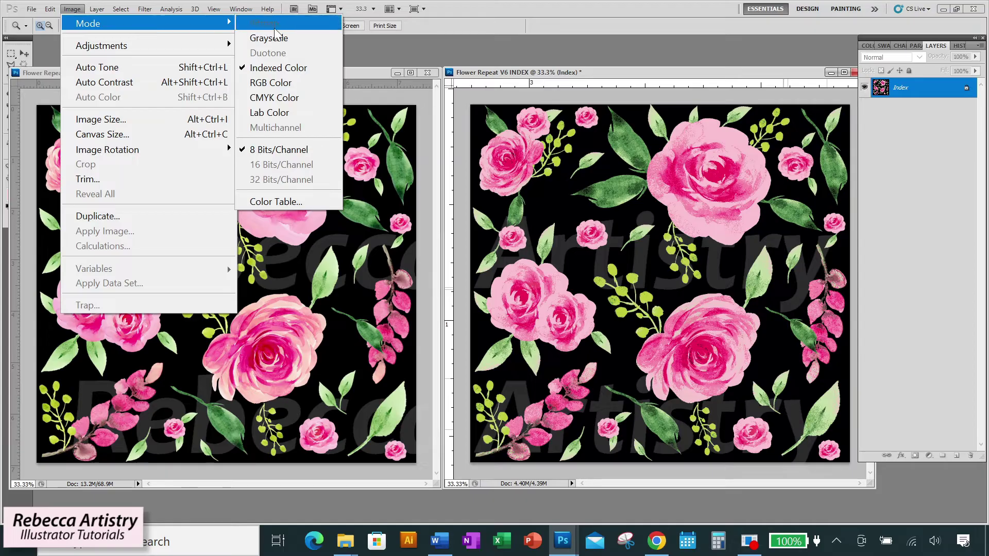
# Open the Color Table of the indexed INDEX copy.
pyautogui.click(302, 199)
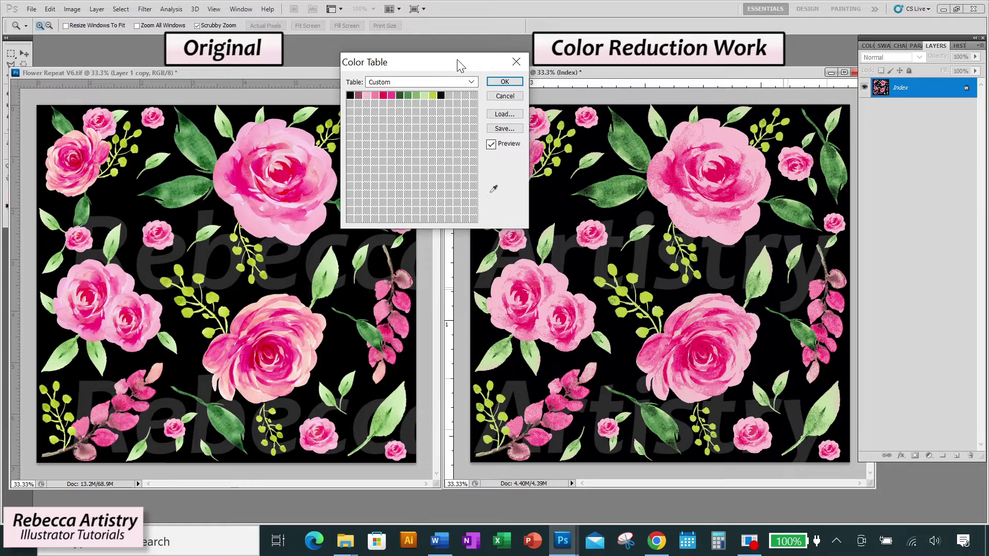
pyautogui.moveTo(461, 66); pyautogui.dragTo(465, 118)
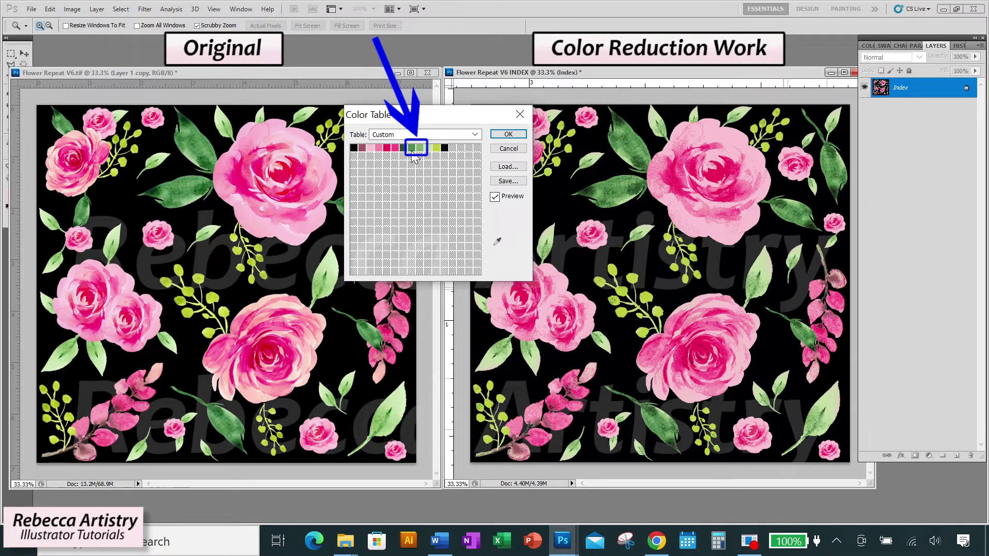
# Try recolouring the light leaf green to blue (0c2dfa), then revert to keep it green.
pyautogui.click(414, 154)
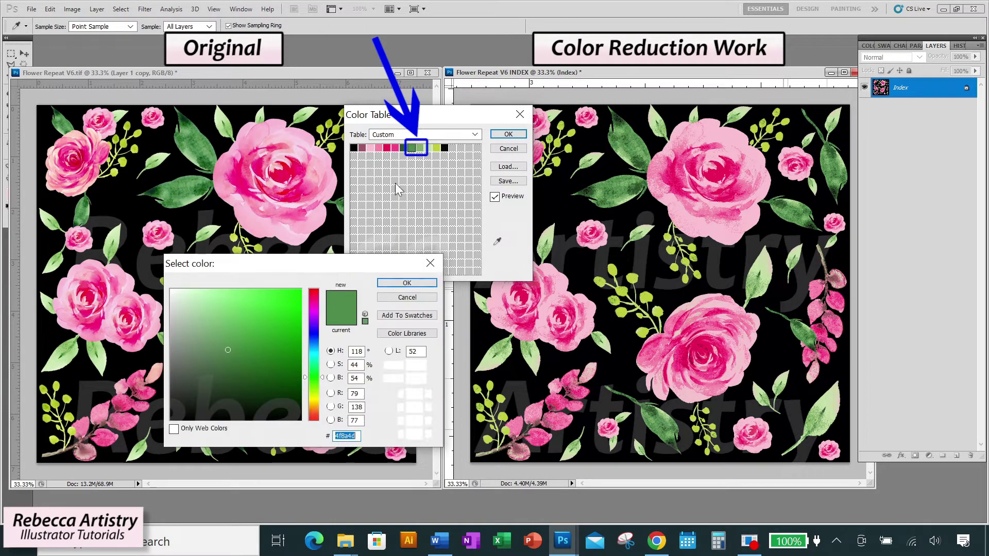
pyautogui.moveTo(344, 260); pyautogui.dragTo(431, 230)
pyautogui.write('0c2dfa')
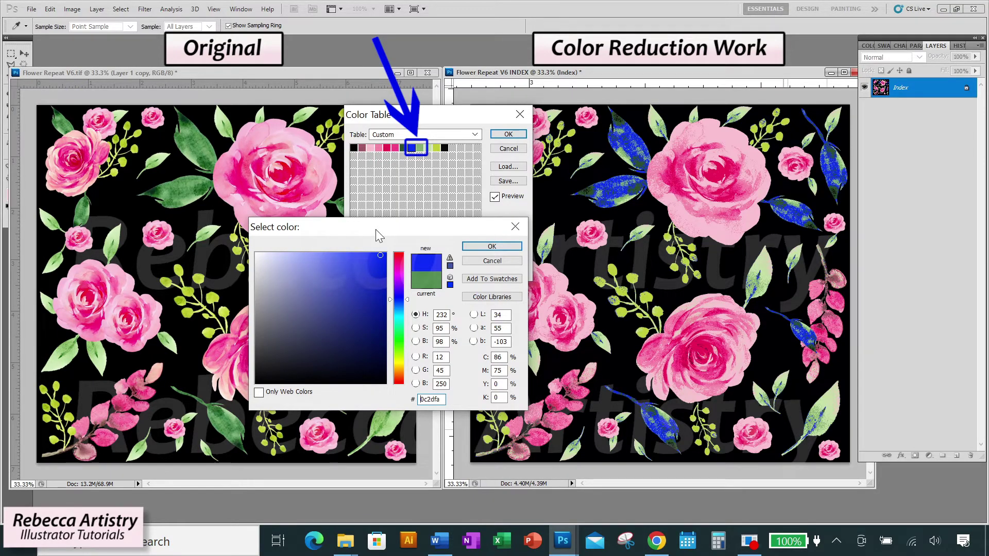
pyautogui.click(491, 246)
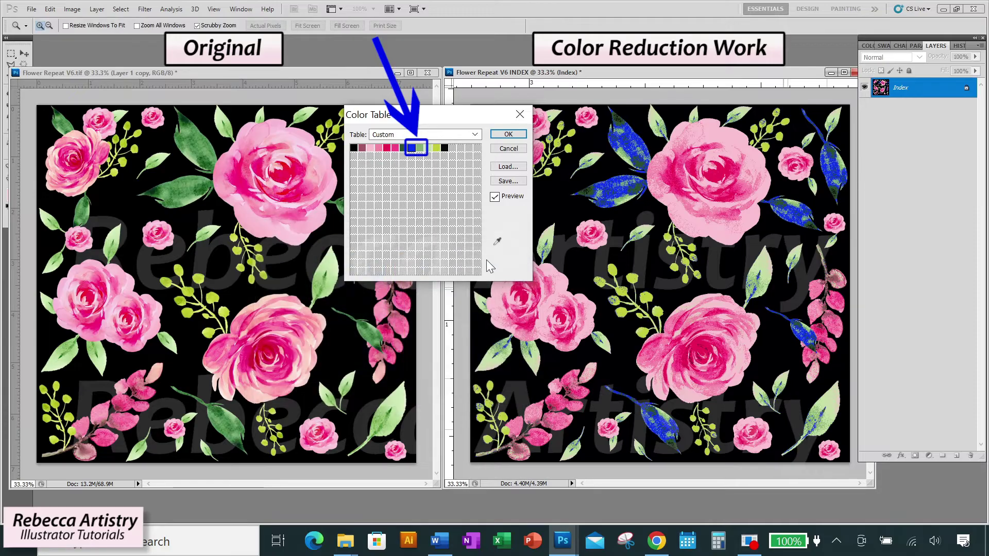
pyautogui.hotkey('ctrl', 'z')
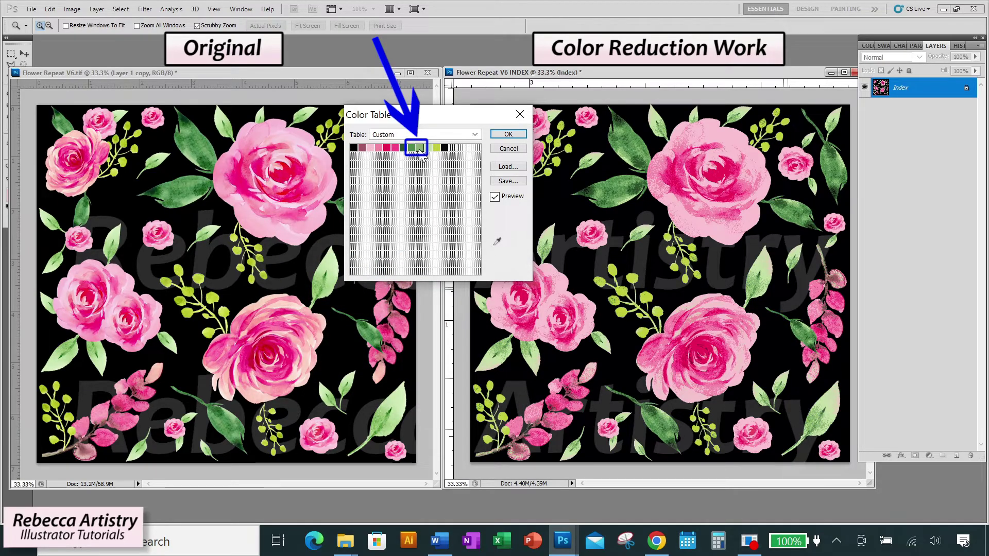
pyautogui.click(420, 150)
pyautogui.click(399, 294)
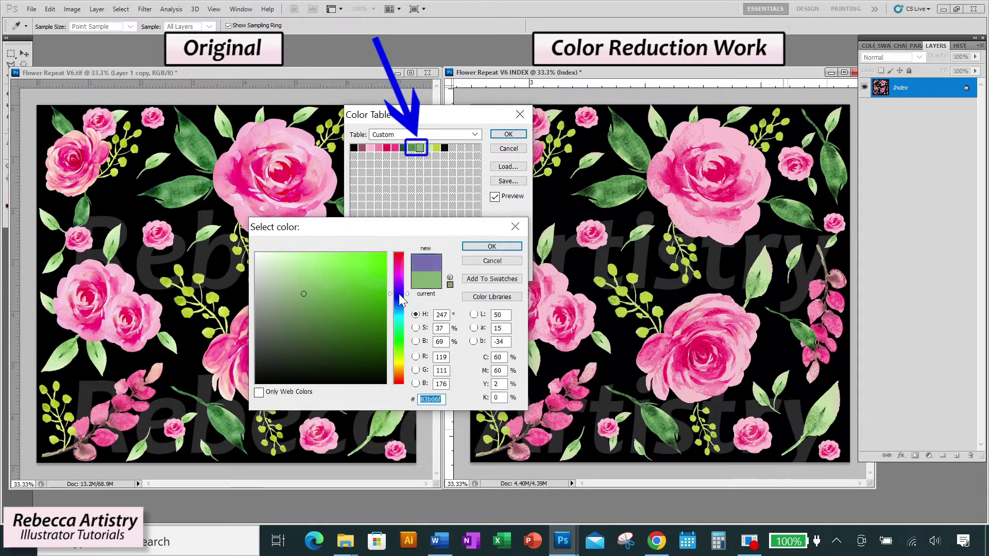
pyautogui.click(381, 255)
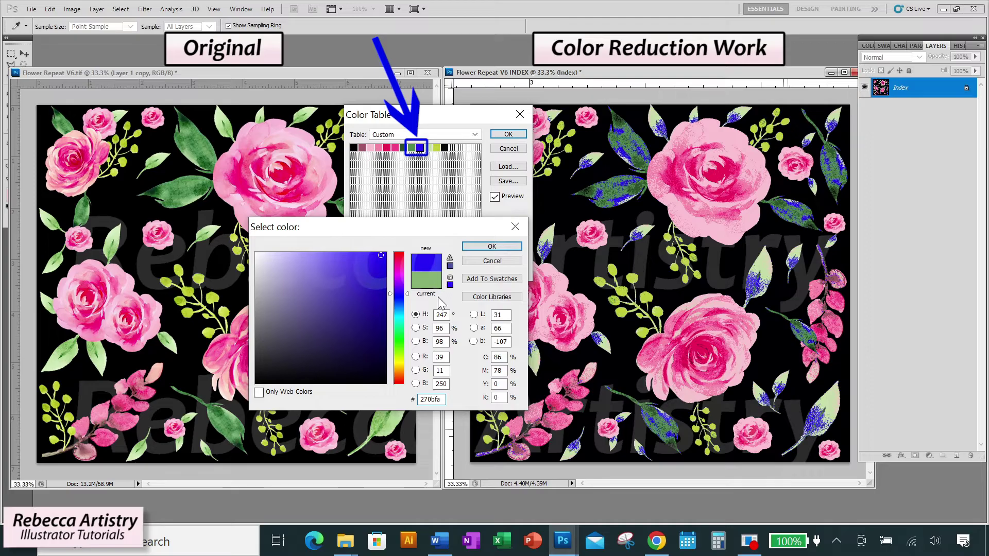
pyautogui.click(481, 263)
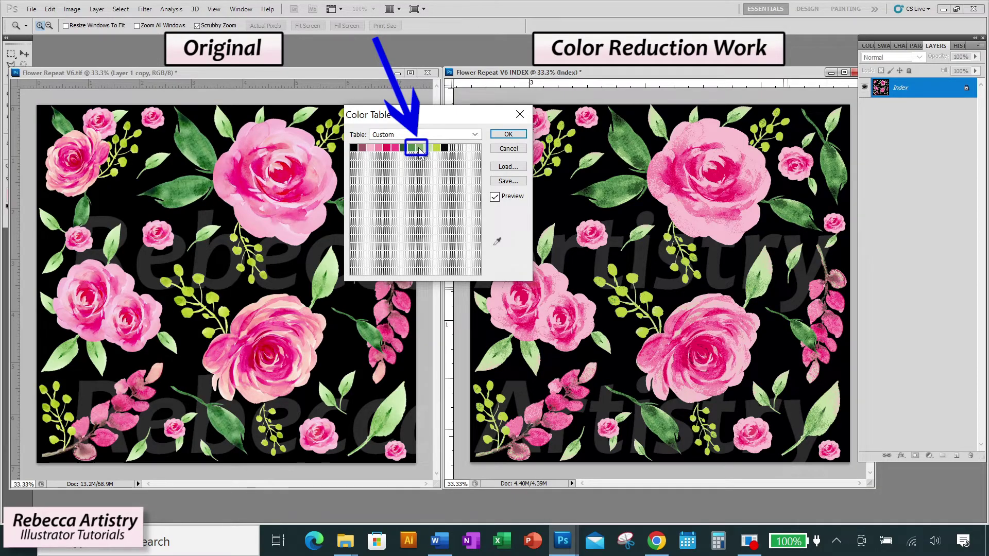
# Sample the darker leaf green (#4f8a4d) from the artwork for that entry and accept it.
pyautogui.click(419, 149)
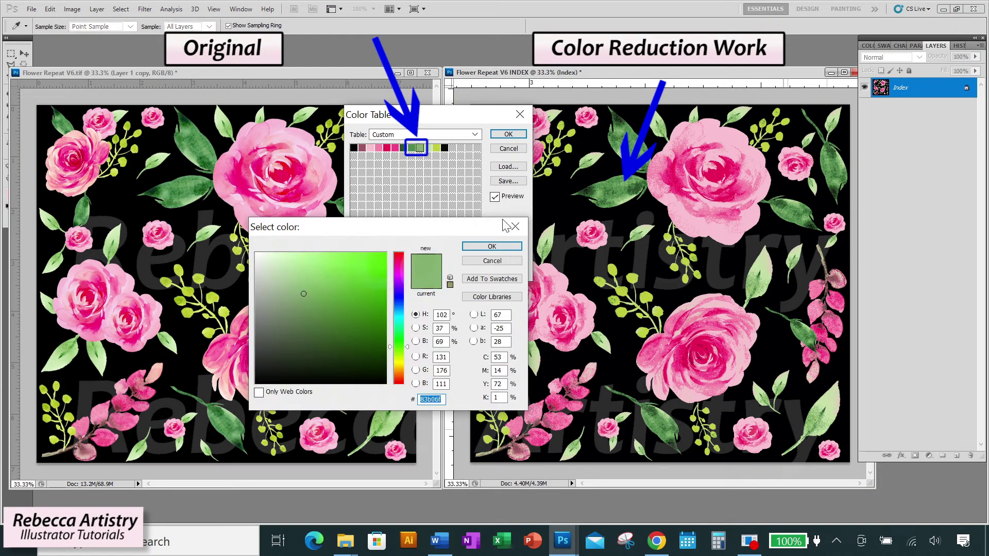
pyautogui.click(619, 192)
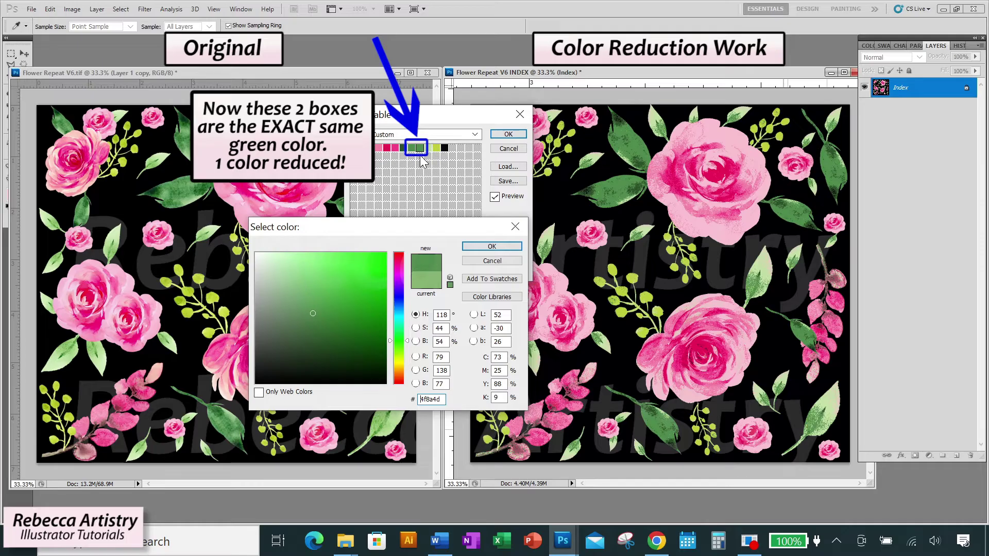
pyautogui.click(490, 247)
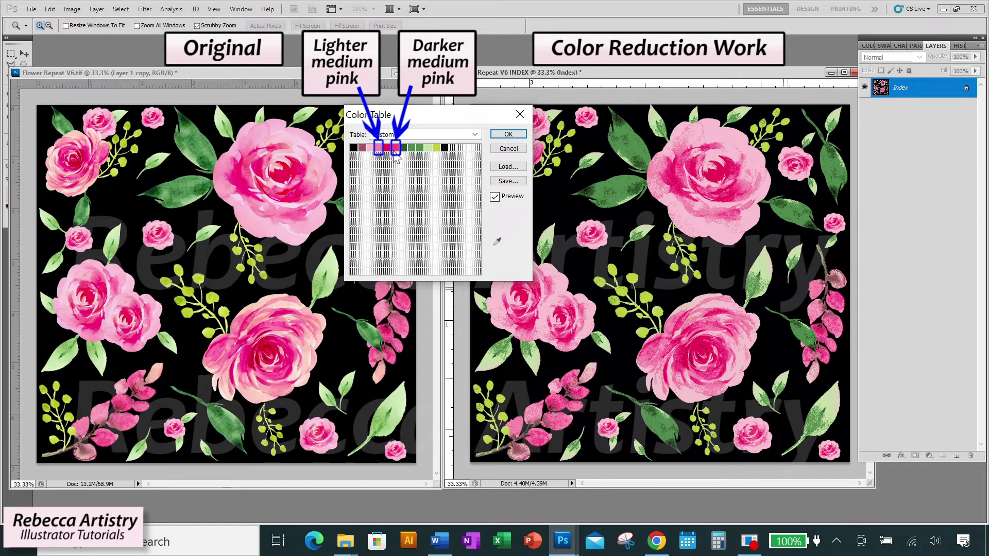
# Replace the lighter medium pink swatch with the darker rose-centre pink ec0c56.
pyautogui.click(395, 150)
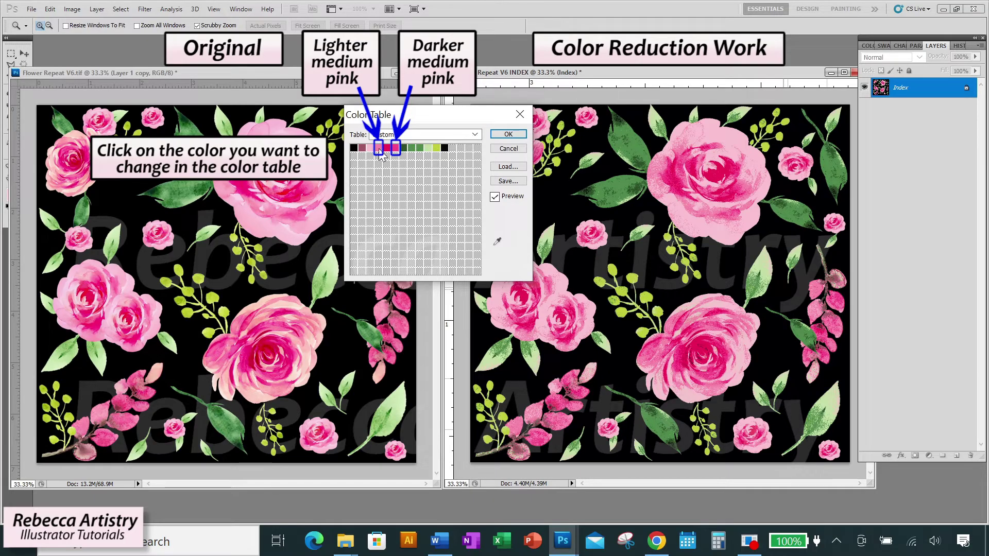
pyautogui.click(379, 149)
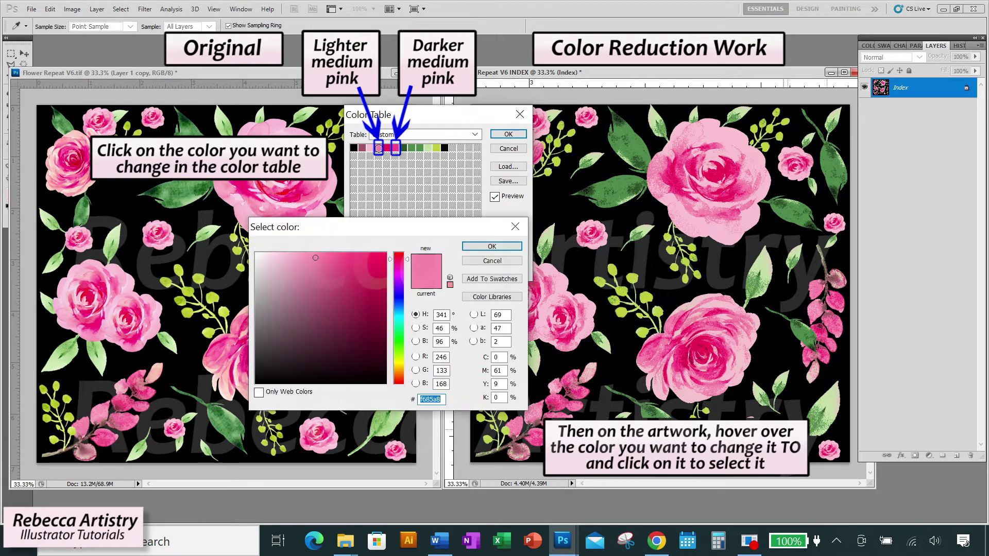
pyautogui.click(725, 194)
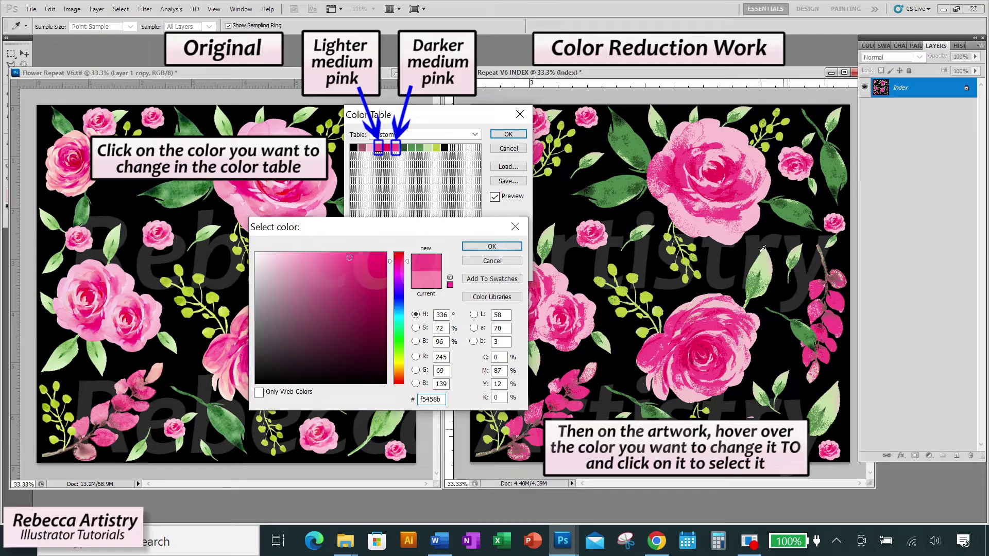
pyautogui.click(492, 260)
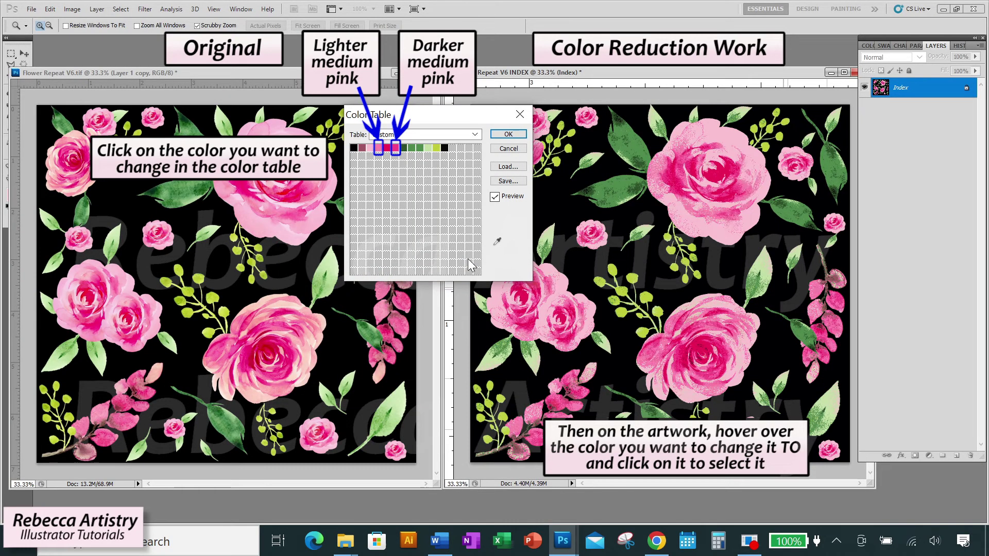
pyautogui.click(396, 149)
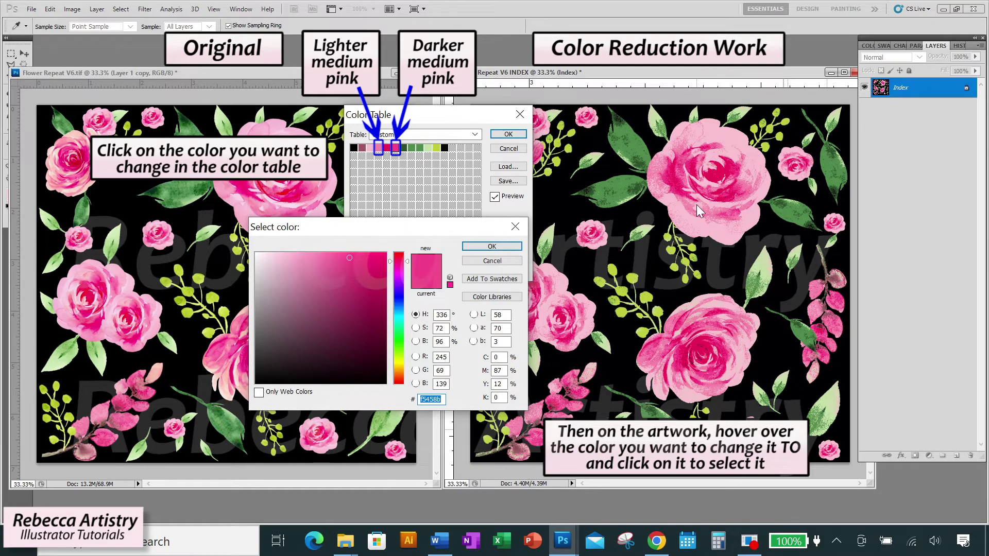
pyautogui.click(704, 213)
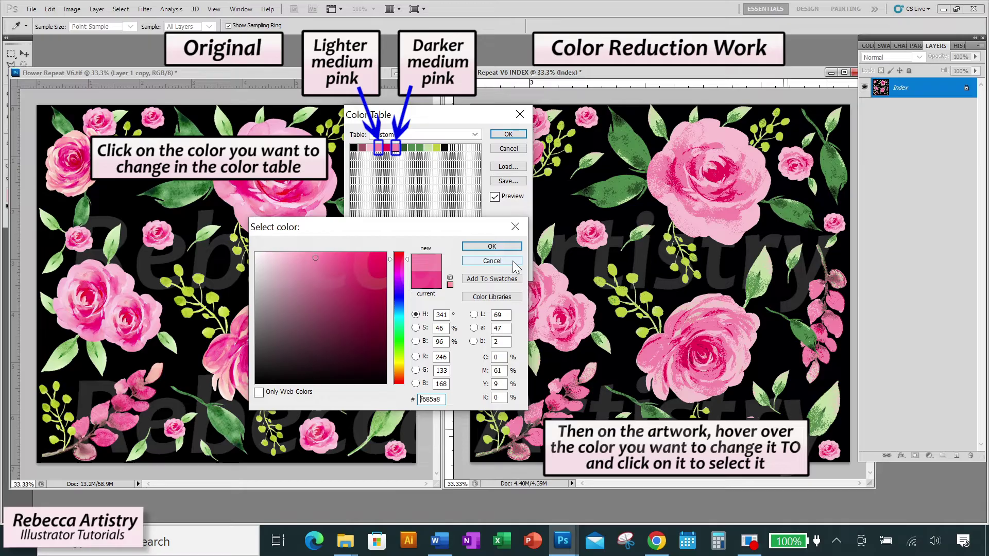
pyautogui.click(718, 174)
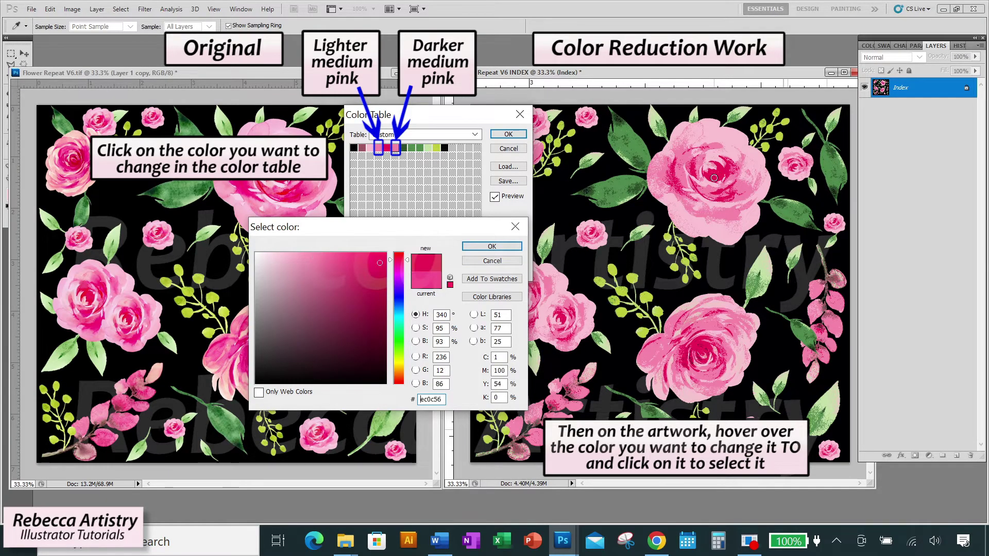
pyautogui.click(490, 247)
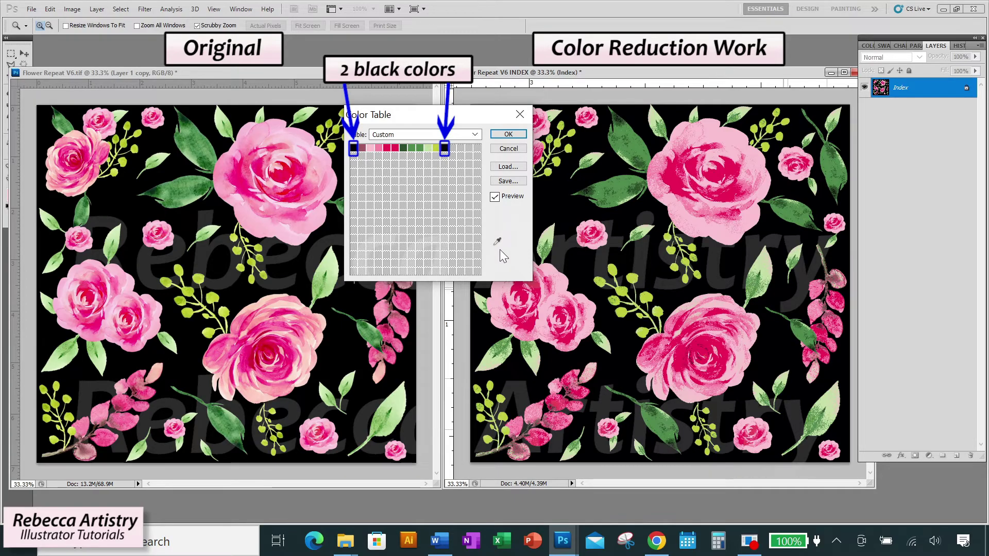
# Temporarily tint the second black swatch saturated blue to reveal where it's used.
pyautogui.click(354, 151)
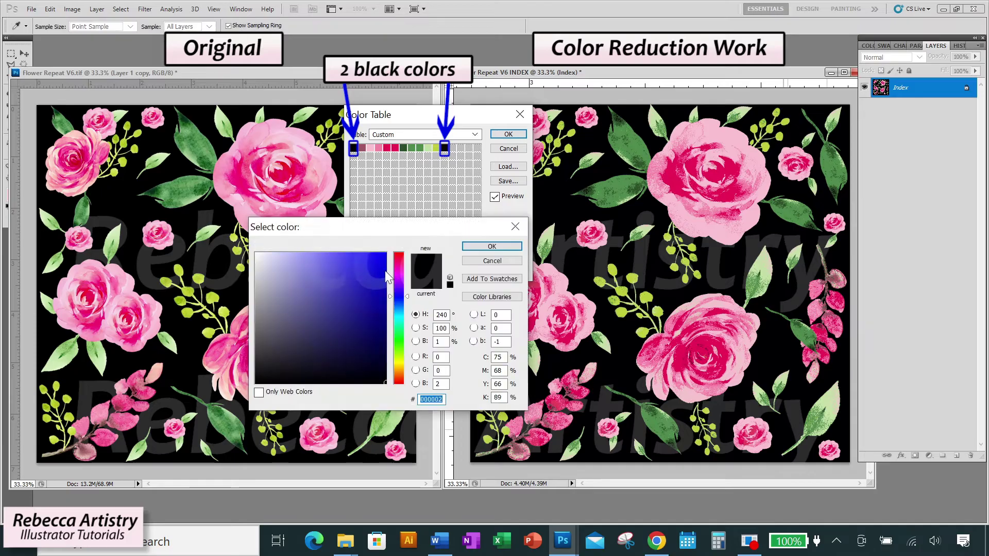
pyautogui.click(382, 256)
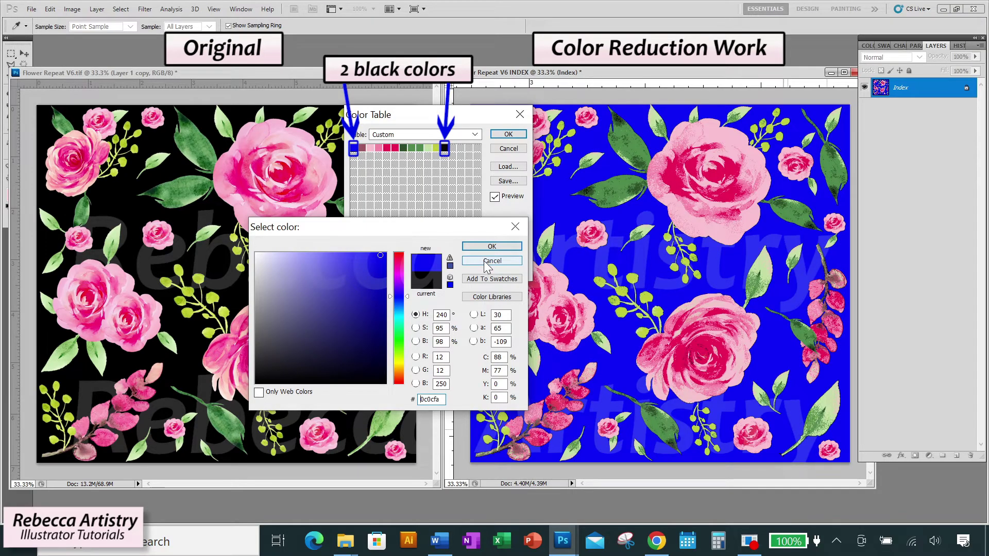
pyautogui.click(484, 260)
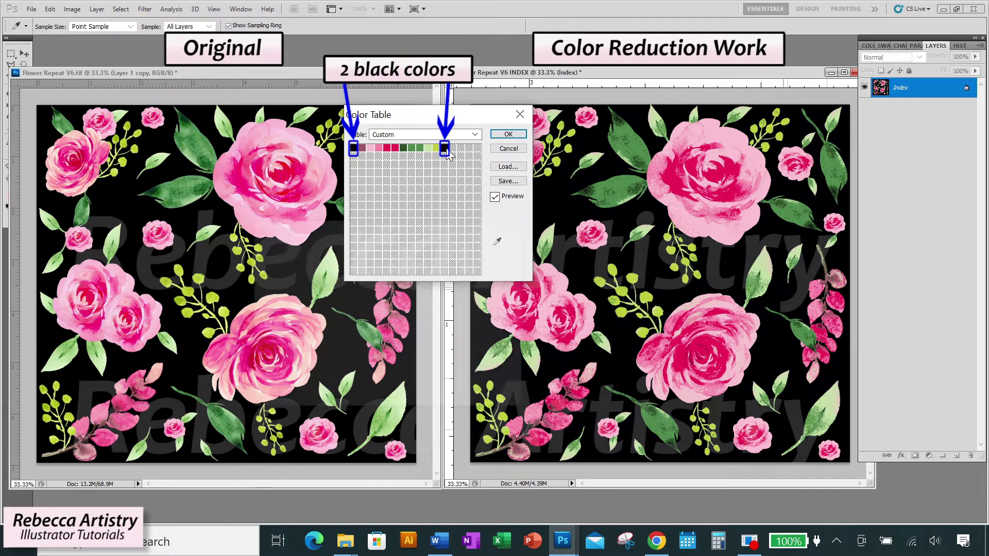
pyautogui.click(444, 149)
pyautogui.click(401, 297)
pyautogui.click(385, 257)
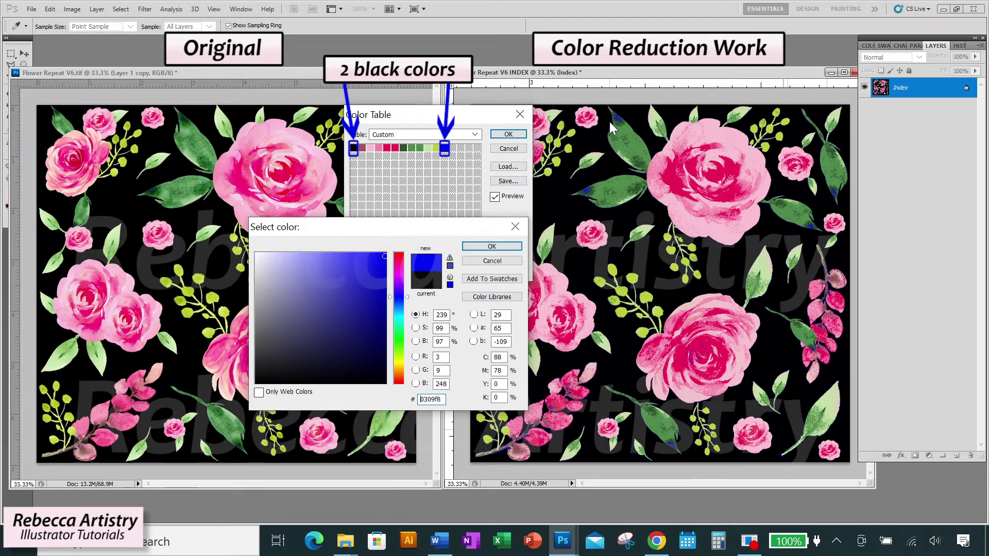
pyautogui.click(581, 193)
pyautogui.press('Return')
# Zoom into the leaf edges and yellow-green bud stems to find the blue areas.
pyautogui.keyDown('ctrl'); pyautogui.click(628, 165); pyautogui.keyUp('ctrl')
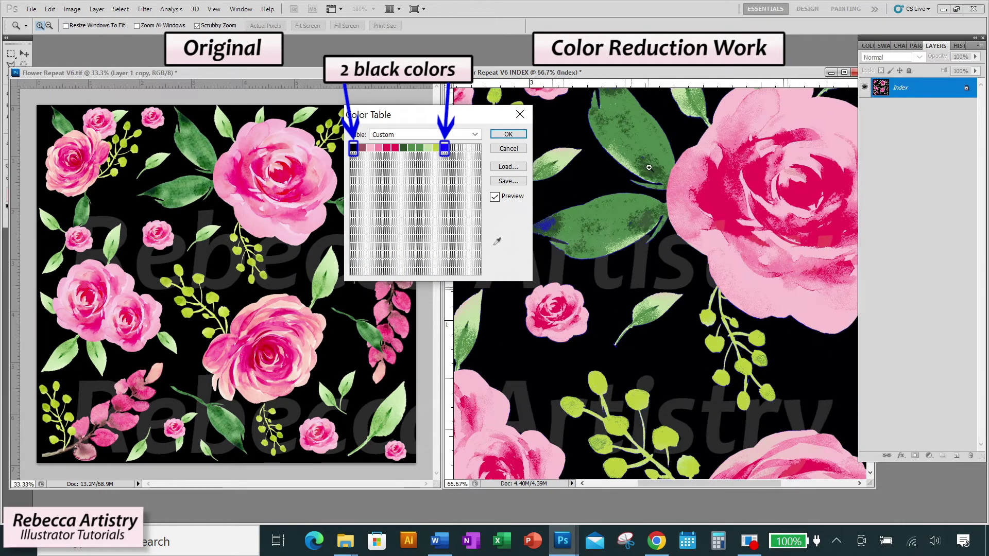
pyautogui.click(630, 158)
pyautogui.click(649, 175)
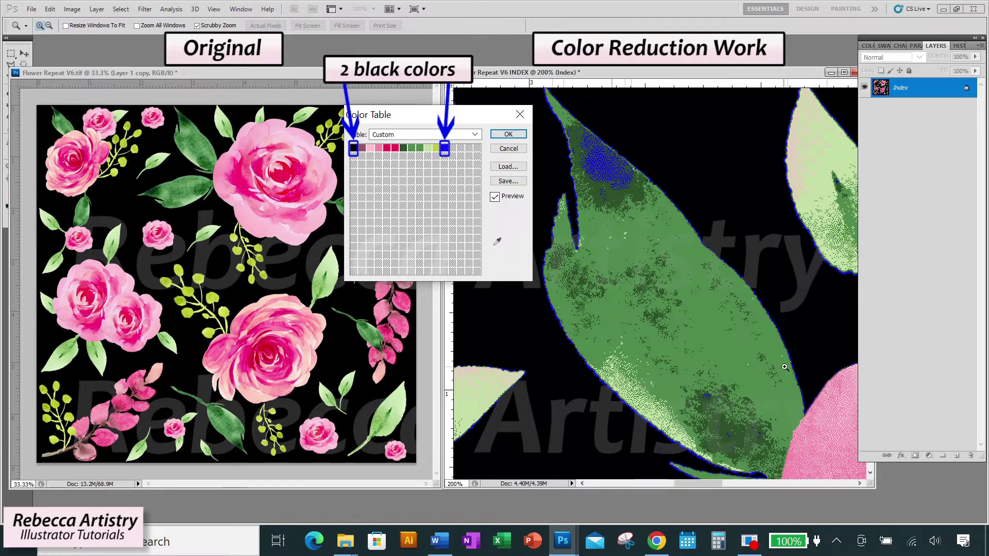
pyautogui.keyDown('alt'); pyautogui.click(632, 338); pyautogui.keyUp('alt')
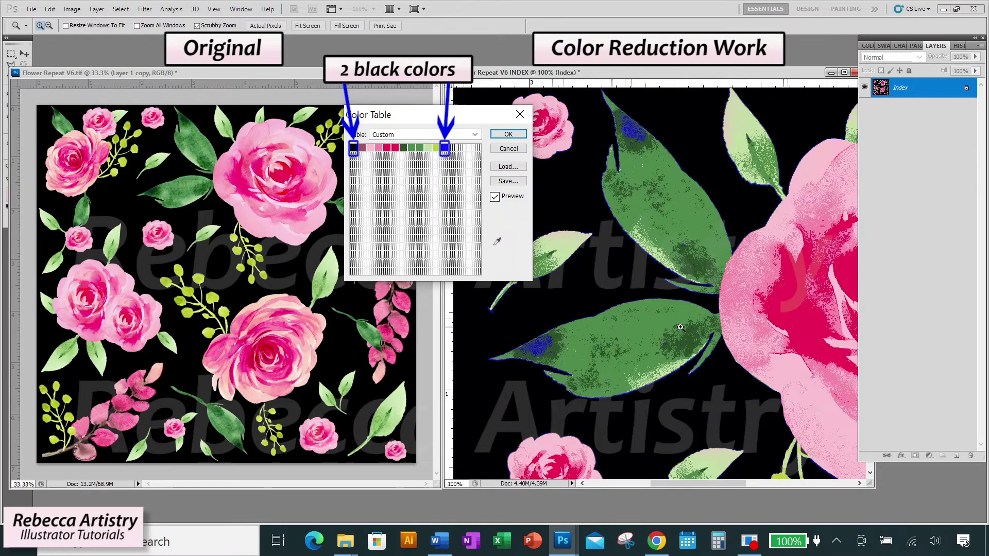
pyautogui.moveTo(725, 388); pyautogui.dragTo(788, 345)
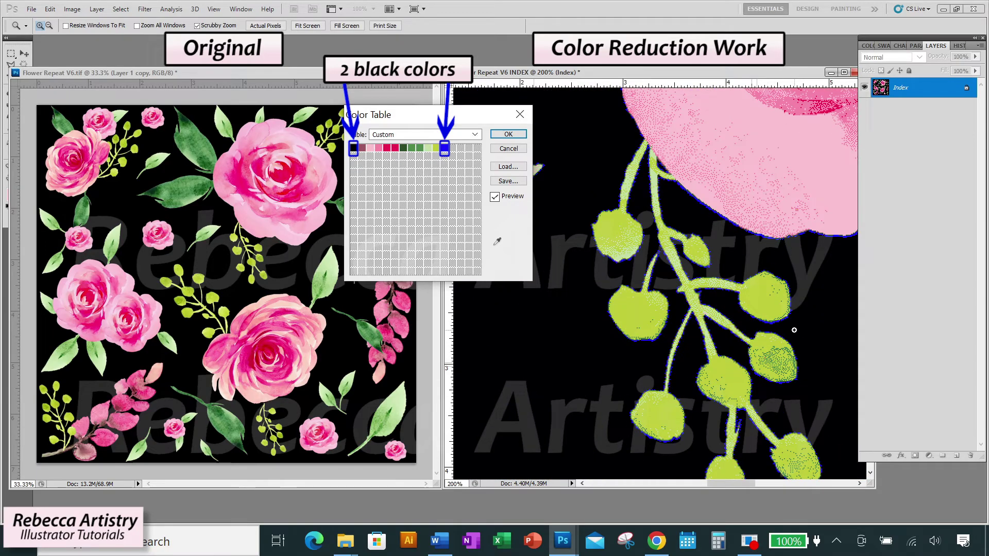
pyautogui.keyDown('alt'); pyautogui.click(793, 329); pyautogui.keyUp('alt')
pyautogui.keyDown('alt'); pyautogui.click(788, 329); pyautogui.keyUp('alt')
pyautogui.keyDown('alt'); pyautogui.click(783, 328); pyautogui.keyUp('alt')
pyautogui.keyDown('alt'); pyautogui.click(776, 328); pyautogui.keyUp('alt')
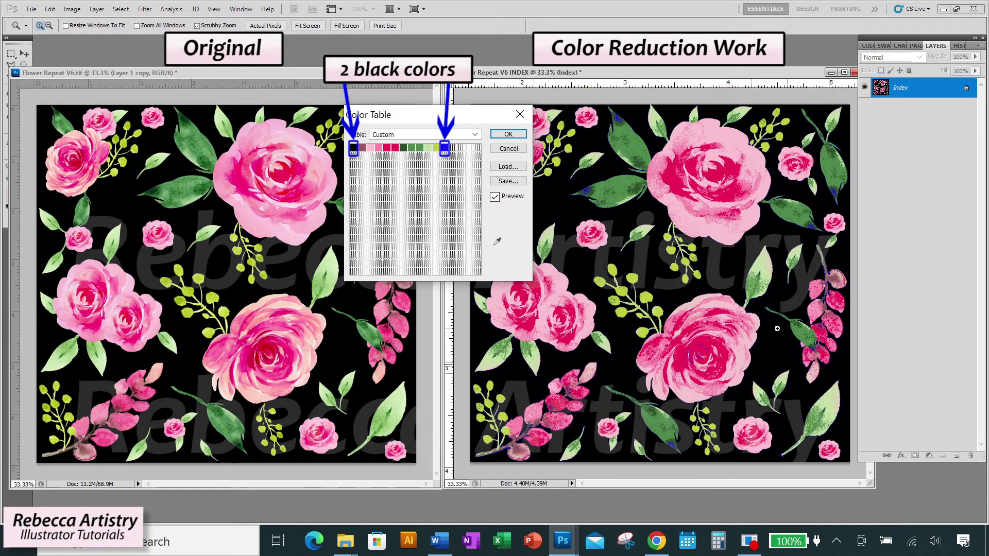
# Set the second black swatch to the background black 000002.
pyautogui.click(446, 151)
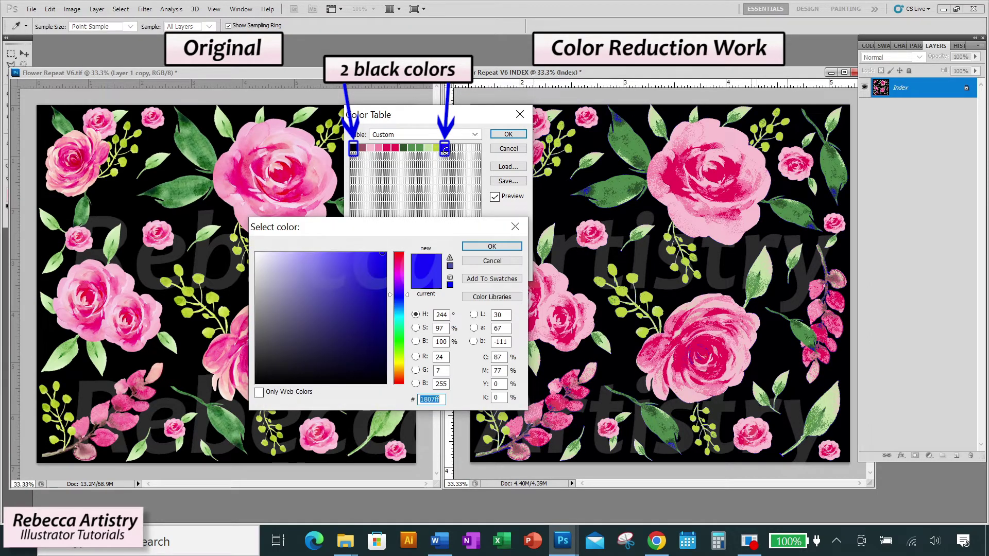
pyautogui.click(629, 213)
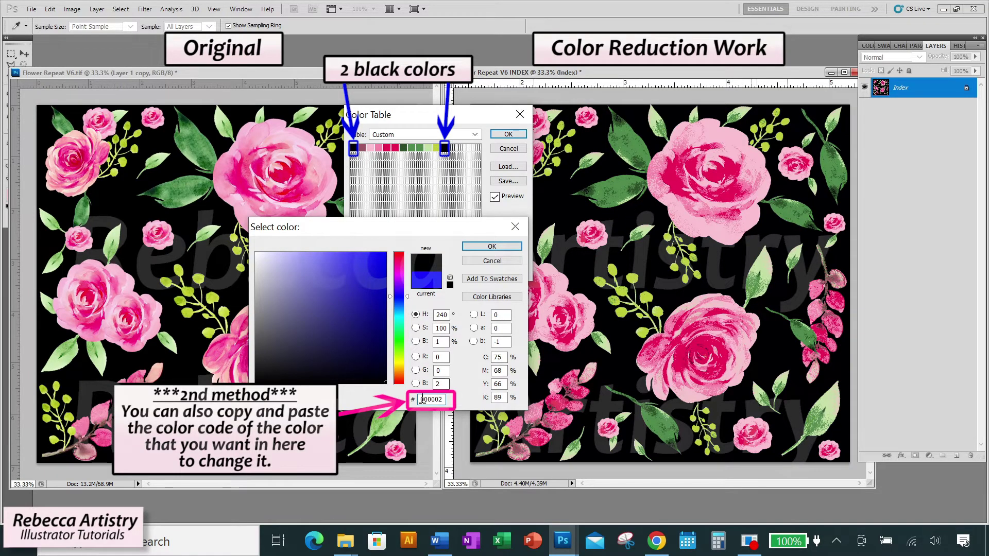
pyautogui.click(492, 246)
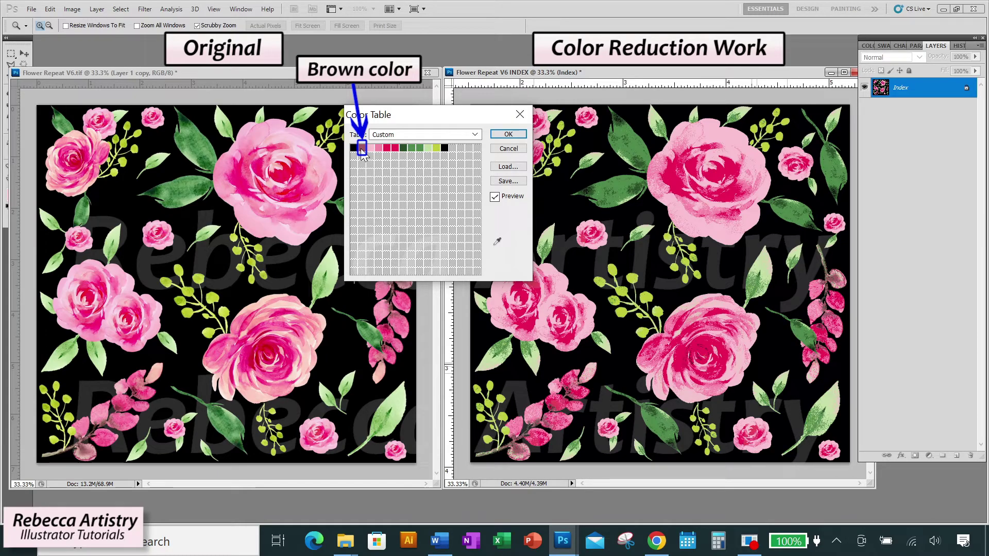
# Tint the brown swatch blue to reveal where it appears in the pattern.
pyautogui.click(362, 149)
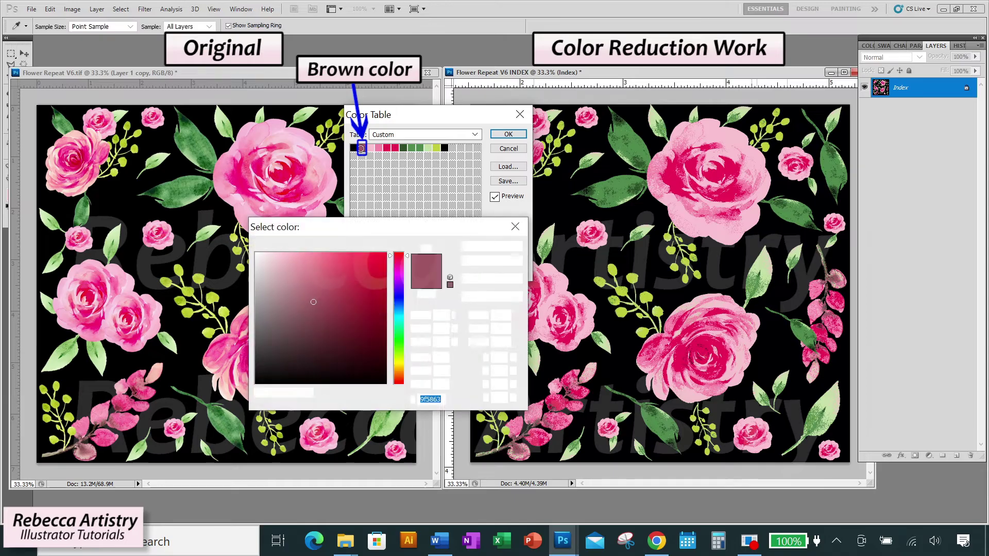
pyautogui.click(399, 298)
pyautogui.click(384, 258)
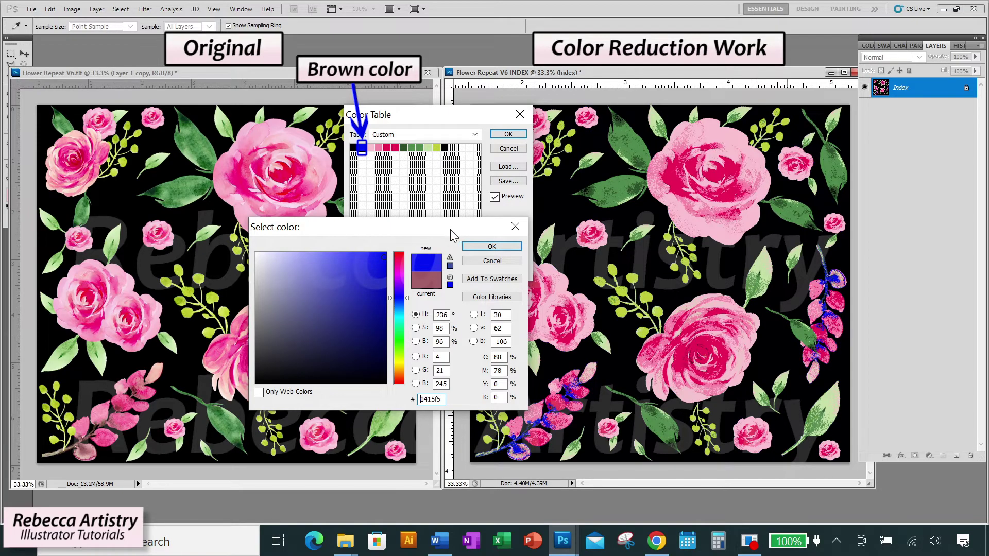
pyautogui.moveTo(450, 229); pyautogui.dragTo(402, 228)
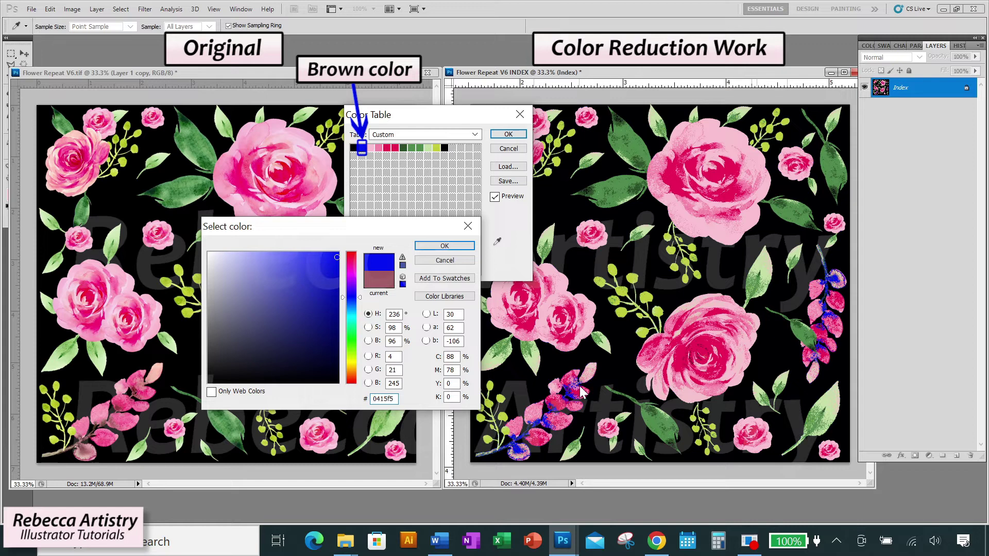
# Replace the brown swatch with the pale rose pink f8c1cf and apply the colour table.
pyautogui.click(818, 290)
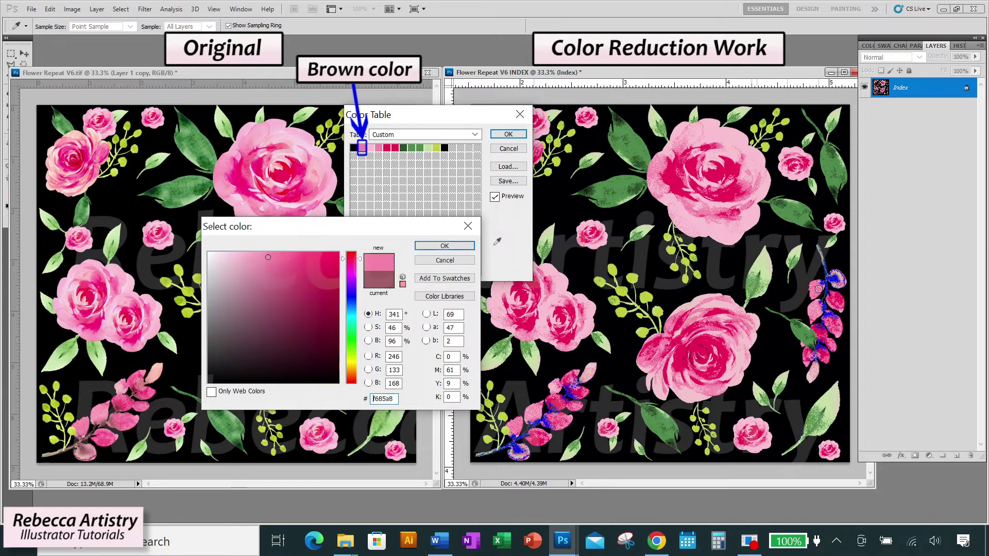
pyautogui.click(718, 227)
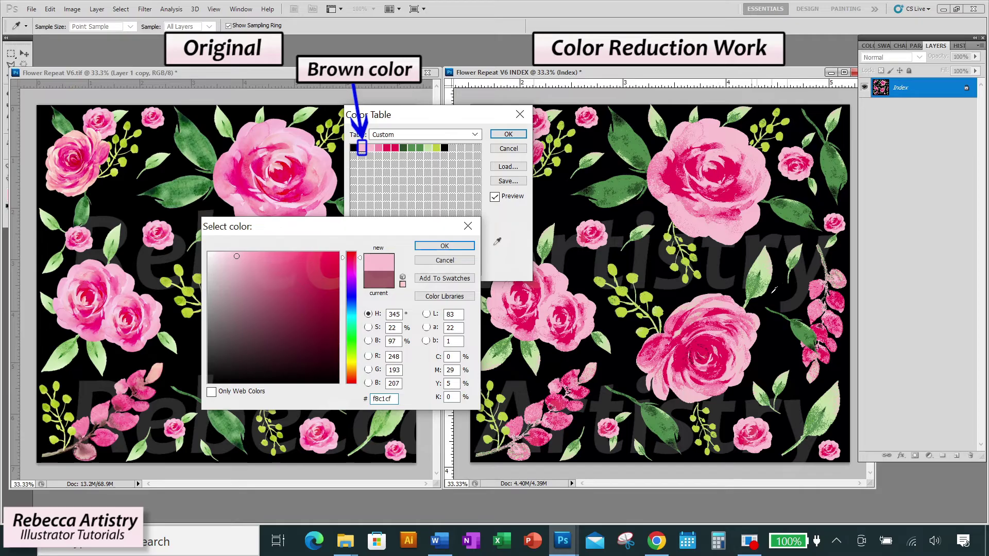
pyautogui.click(752, 279)
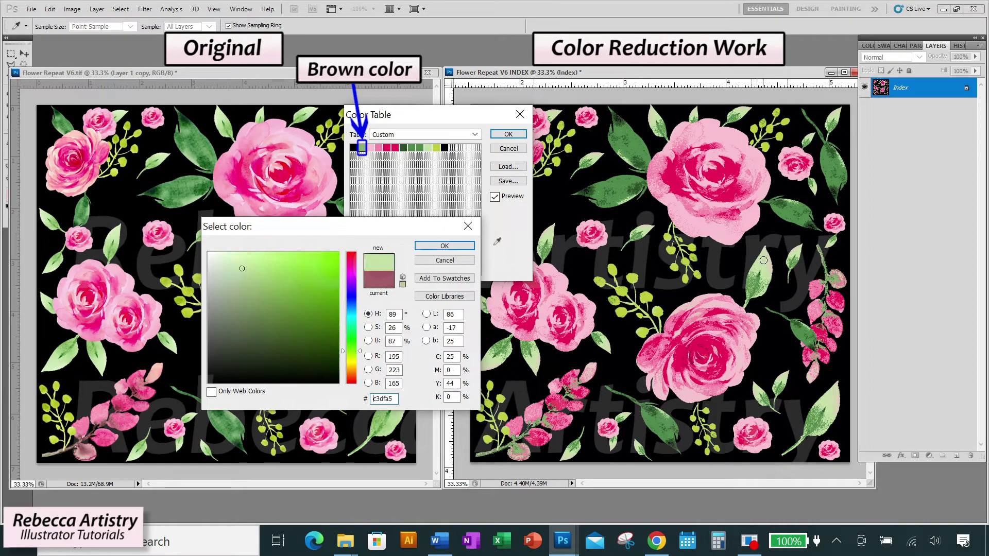
pyautogui.click(775, 235)
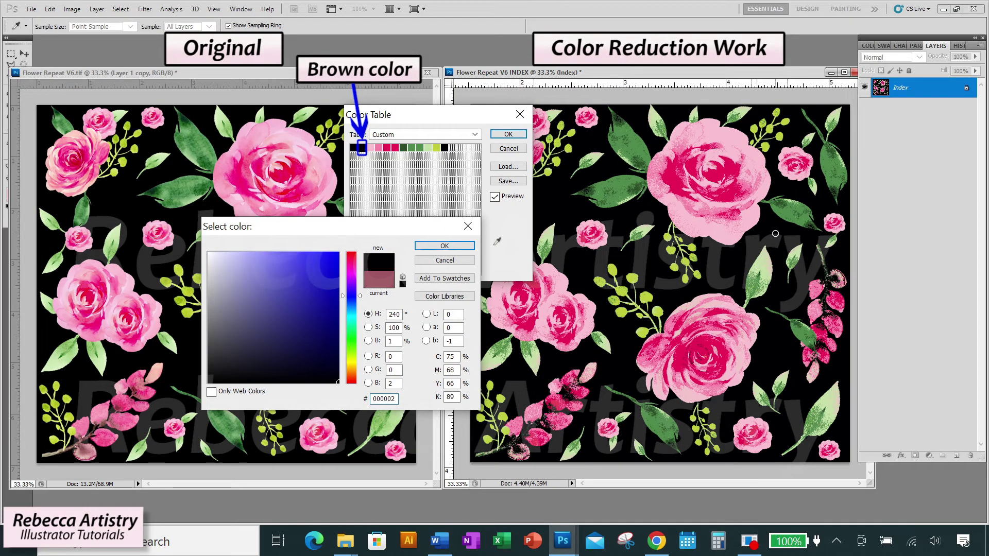
pyautogui.click(663, 307)
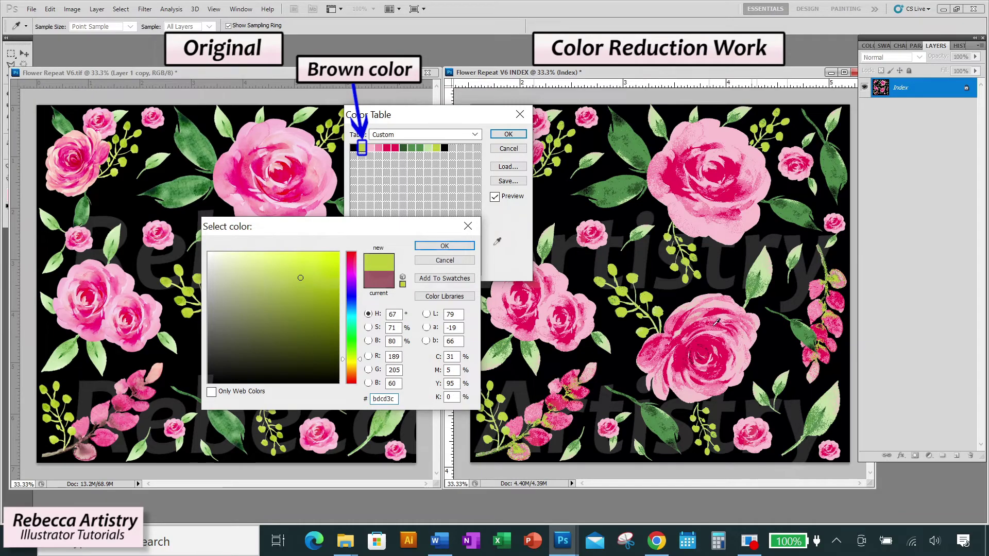
pyautogui.click(725, 234)
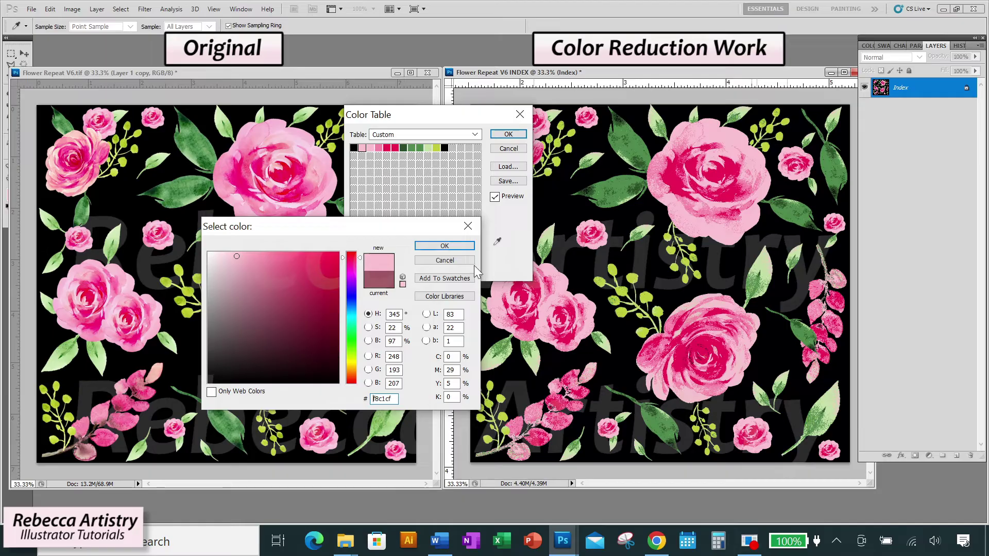
pyautogui.click(444, 247)
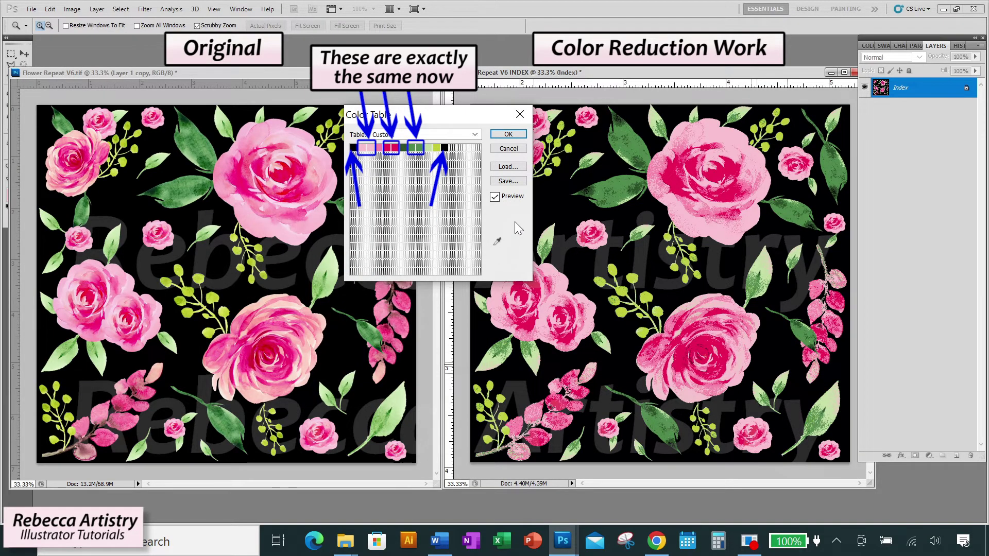
pyautogui.click(509, 135)
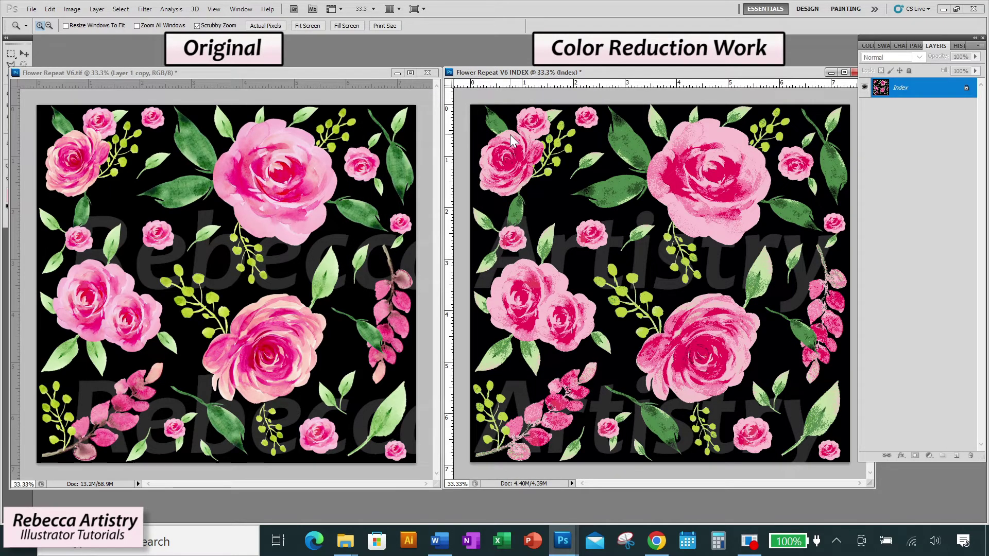
# Convert the INDEX copy to RGB Color mode.
pyautogui.click(71, 9)
pyautogui.moveTo(122, 22)
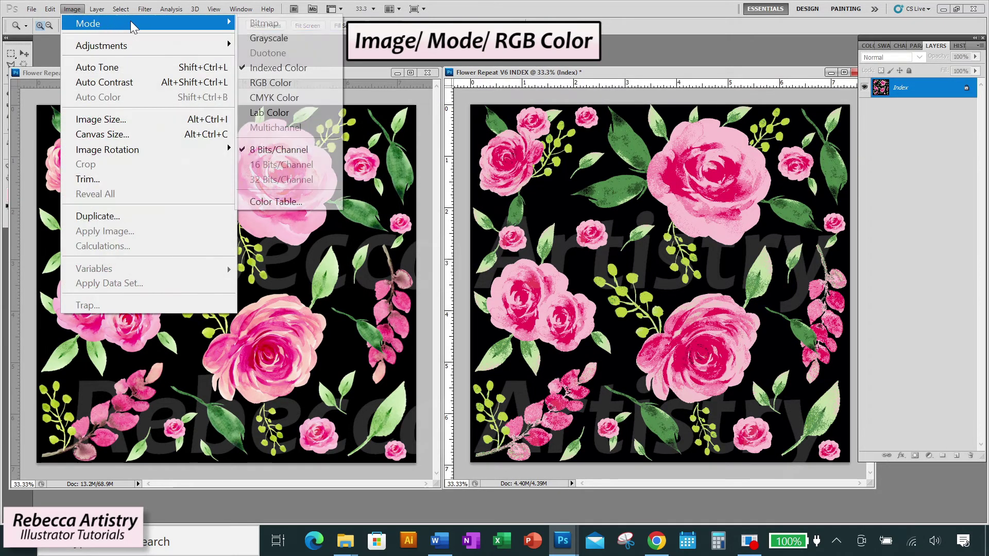
pyautogui.click(273, 81)
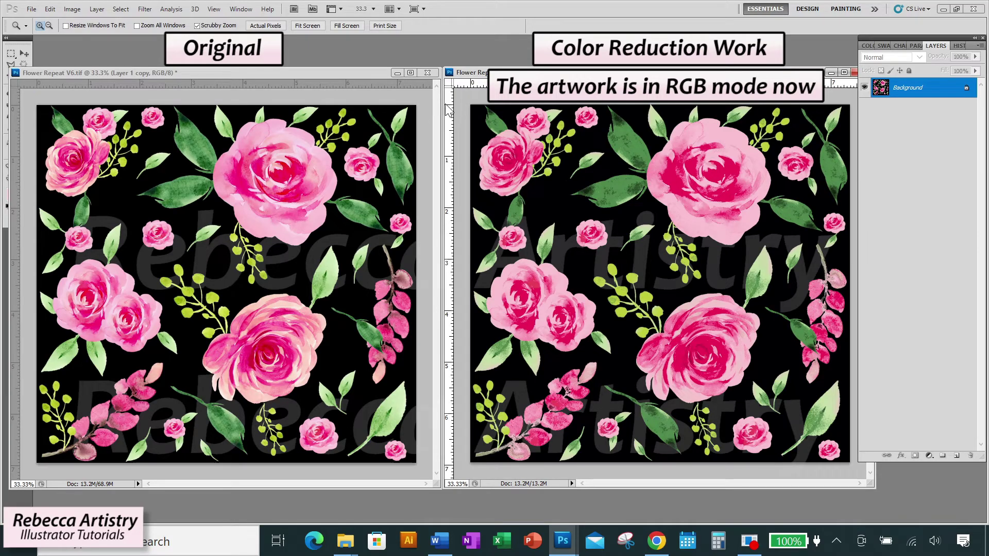
# Convert it back to Indexed Color using an Exact palette of 8 colours.
pyautogui.click(72, 9)
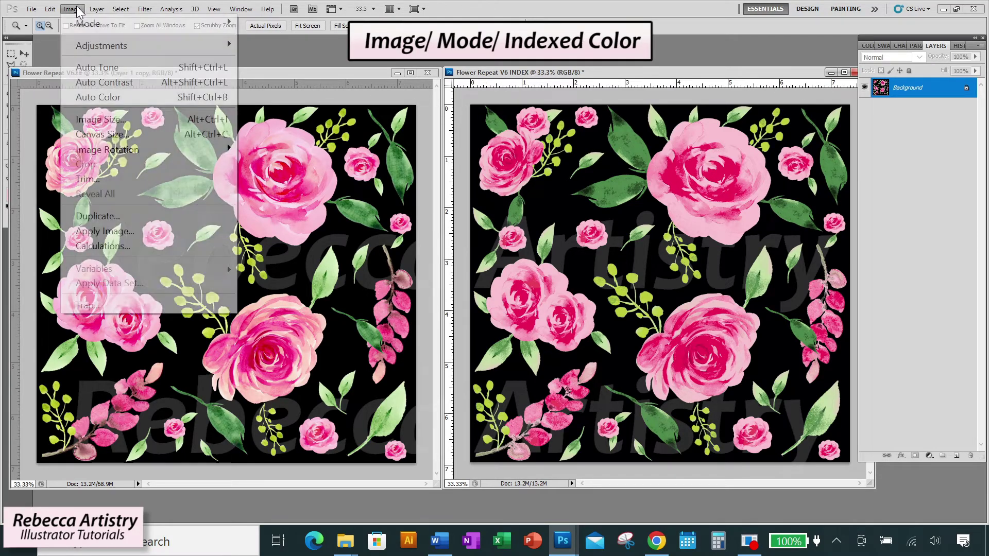
pyautogui.moveTo(108, 21)
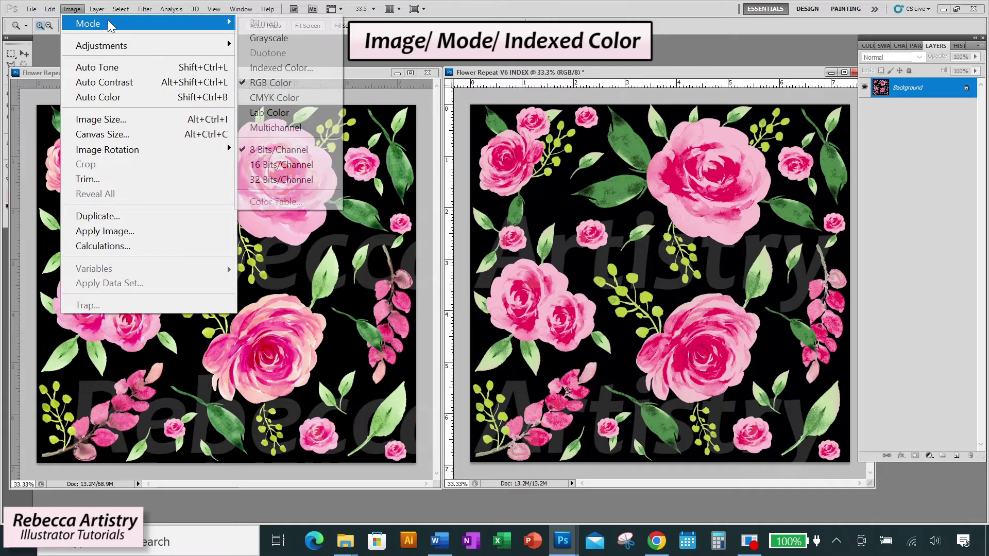
pyautogui.click(280, 68)
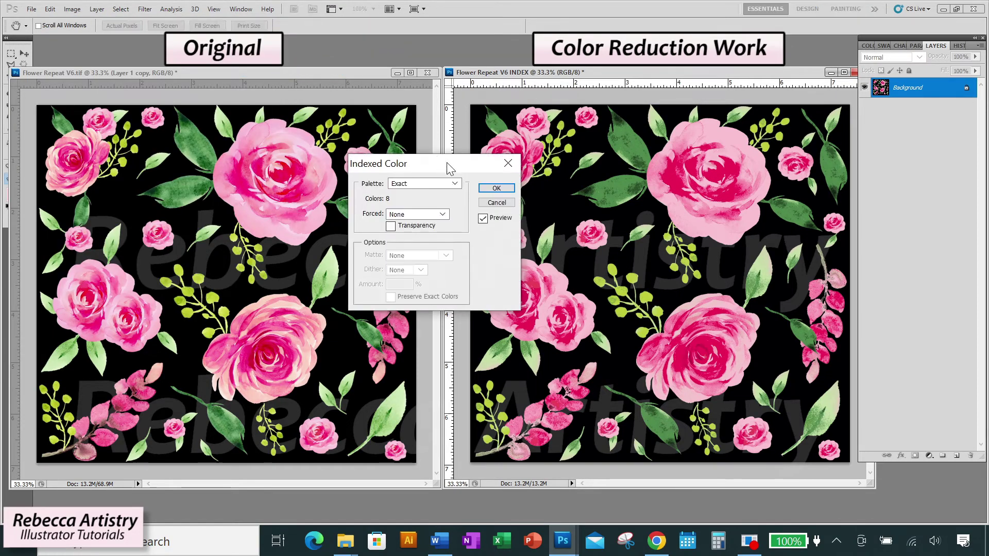
pyautogui.moveTo(446, 162); pyautogui.dragTo(456, 90)
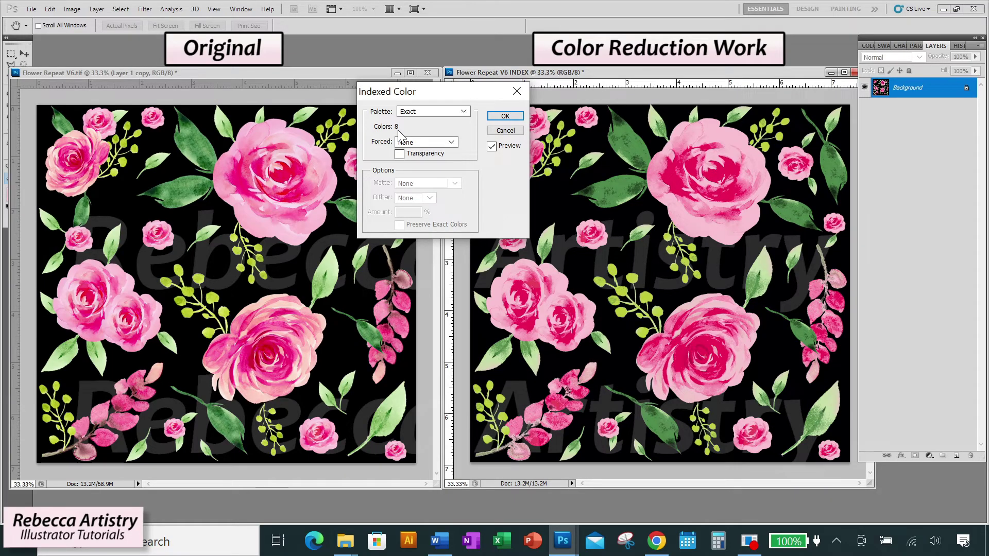
pyautogui.click(493, 119)
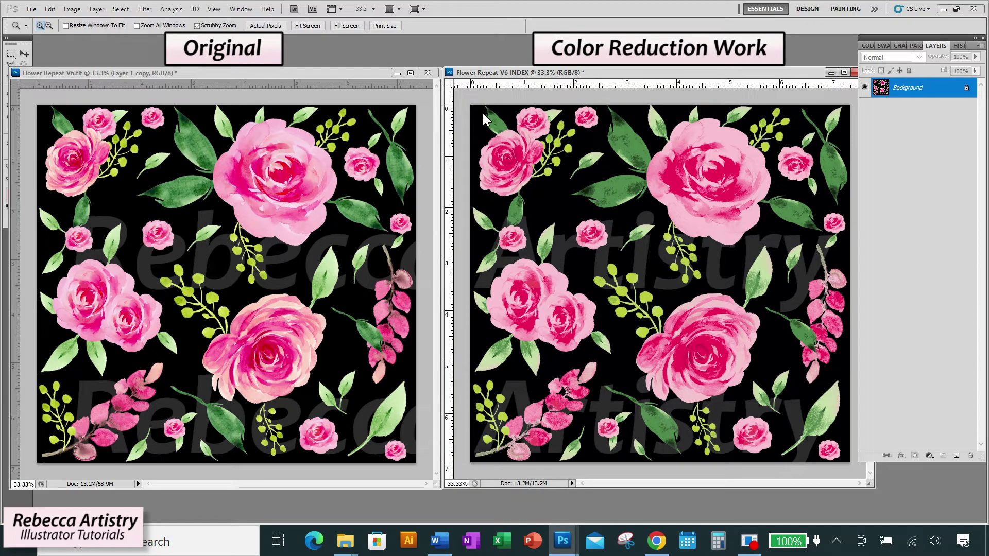
# Open the Color Table for the INDEX copy, showing its 8 pinks, blacks and greens.
pyautogui.click(72, 10)
pyautogui.moveTo(100, 23)
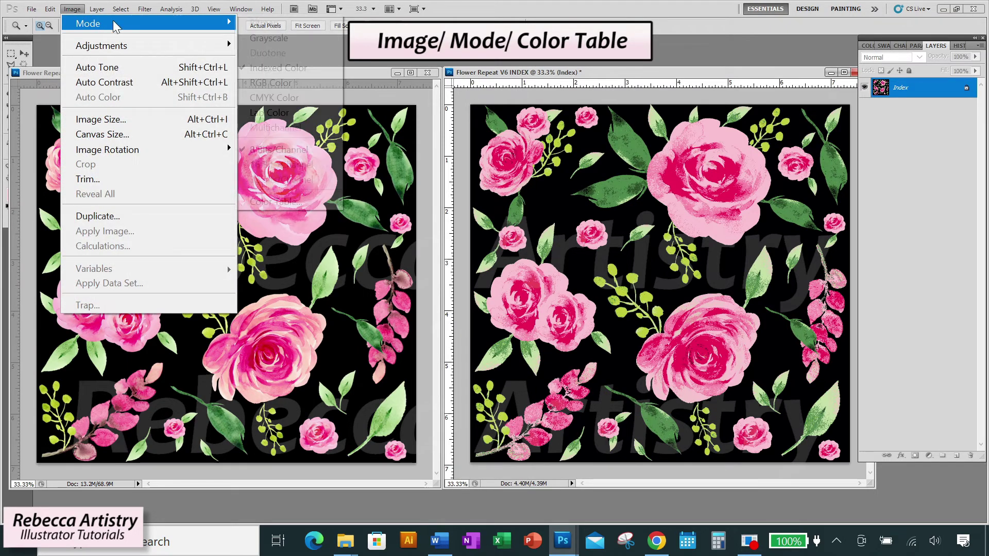
pyautogui.click(286, 201)
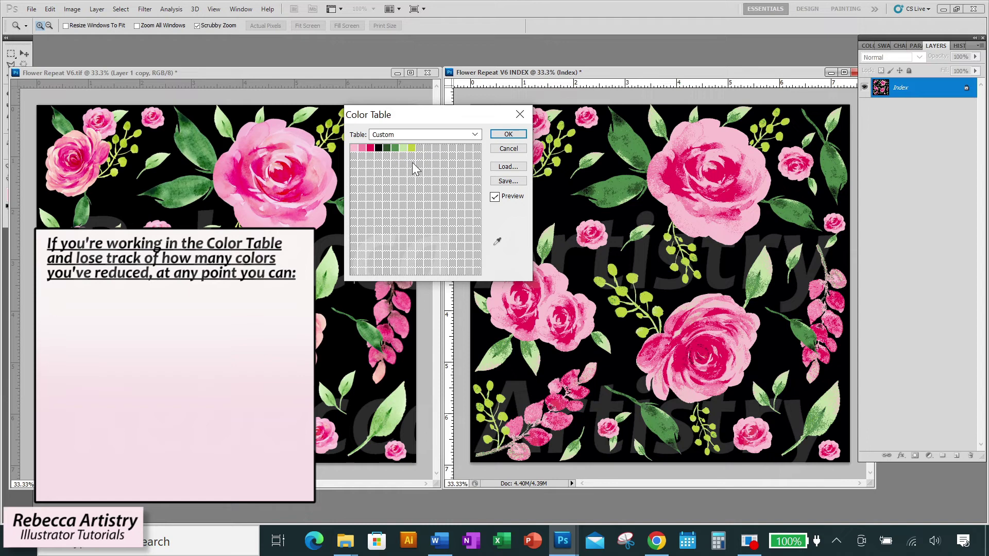
pyautogui.click(514, 135)
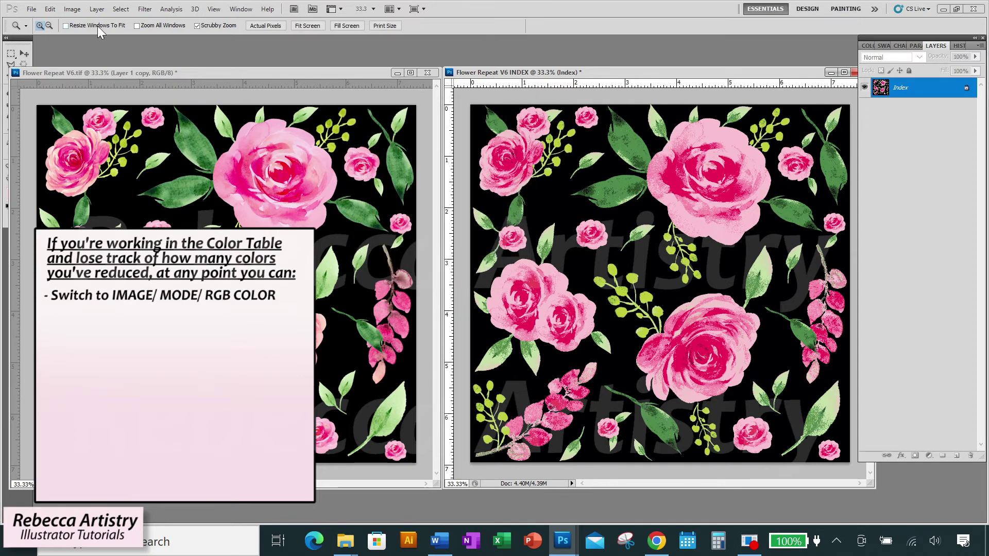
pyautogui.click(72, 9)
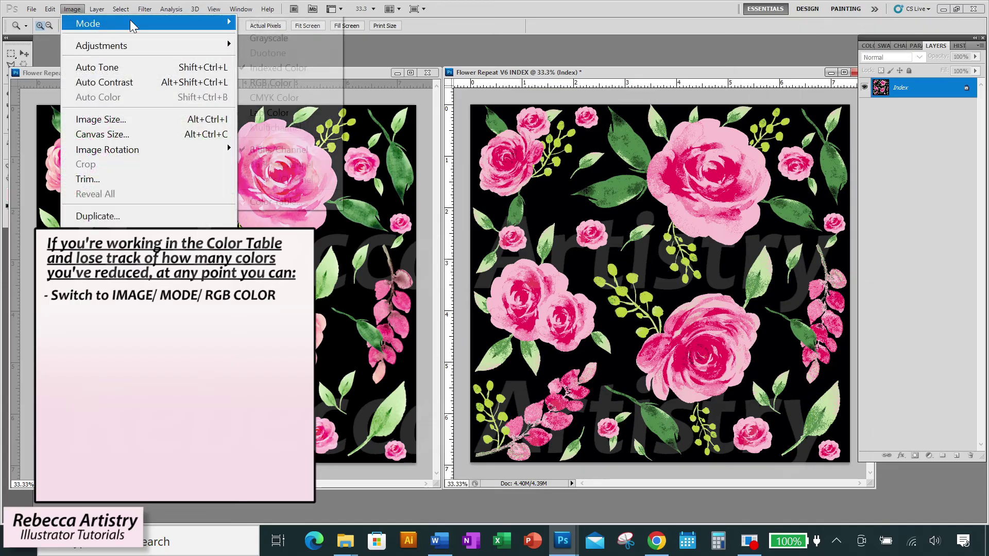
pyautogui.moveTo(130, 21)
pyautogui.click(272, 82)
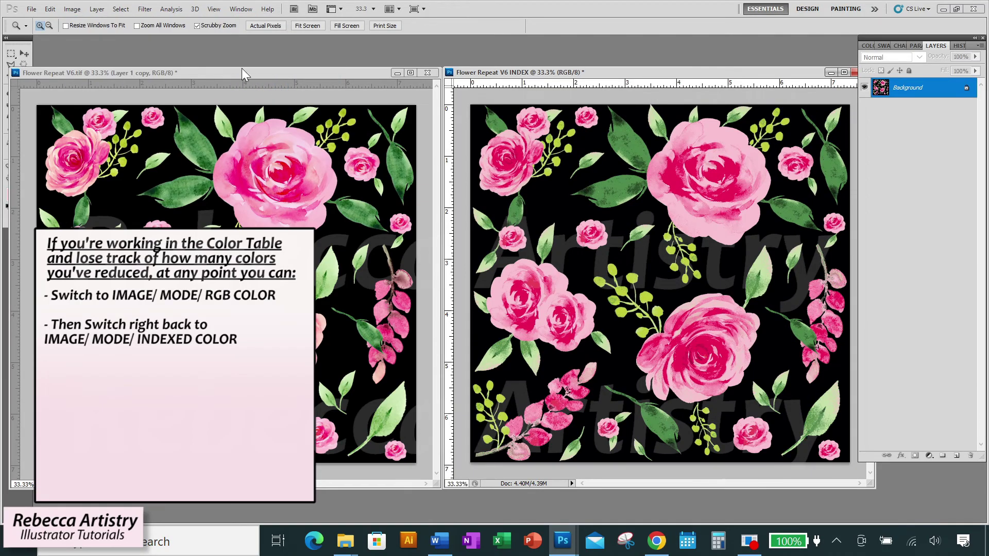
pyautogui.click(72, 9)
pyautogui.moveTo(101, 22)
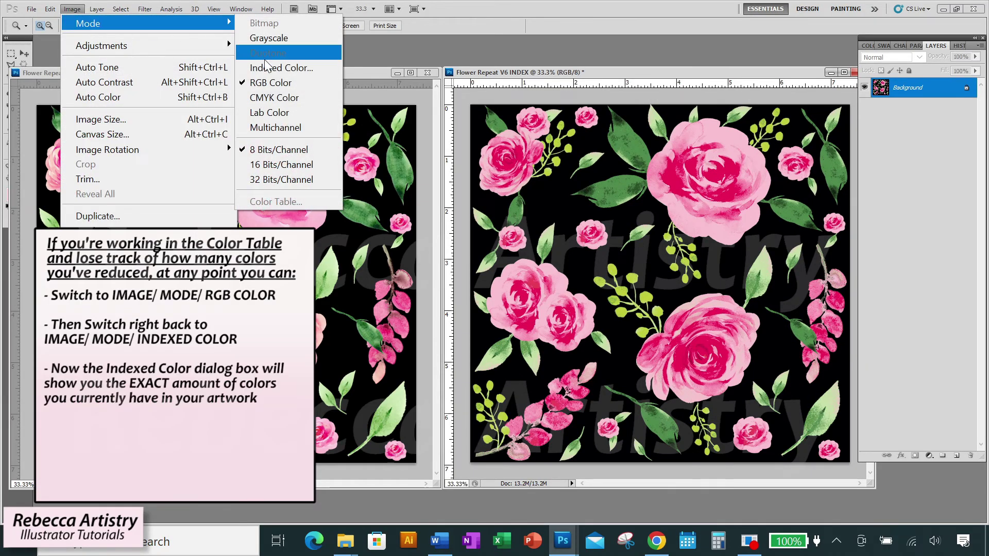
pyautogui.click(269, 67)
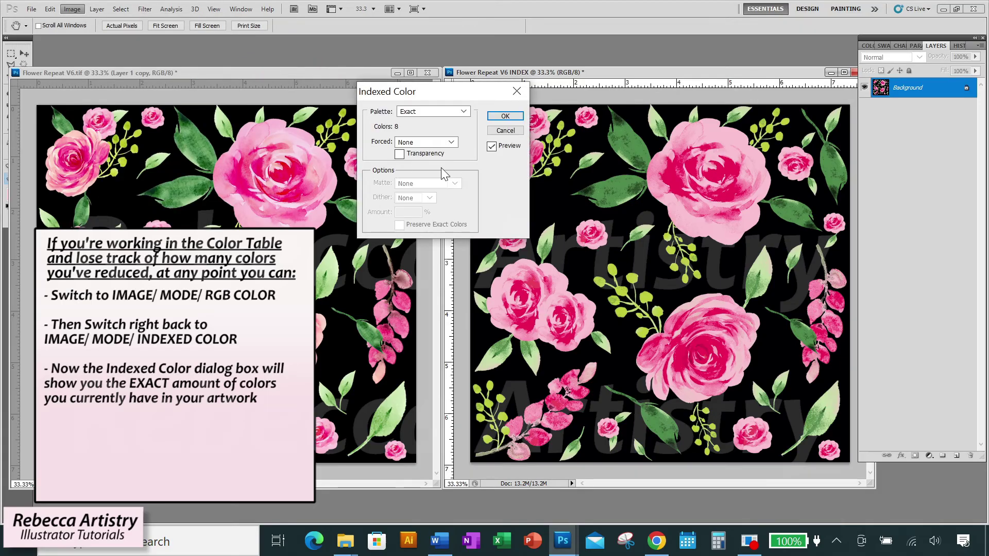
pyautogui.click(511, 117)
pyautogui.click(73, 9)
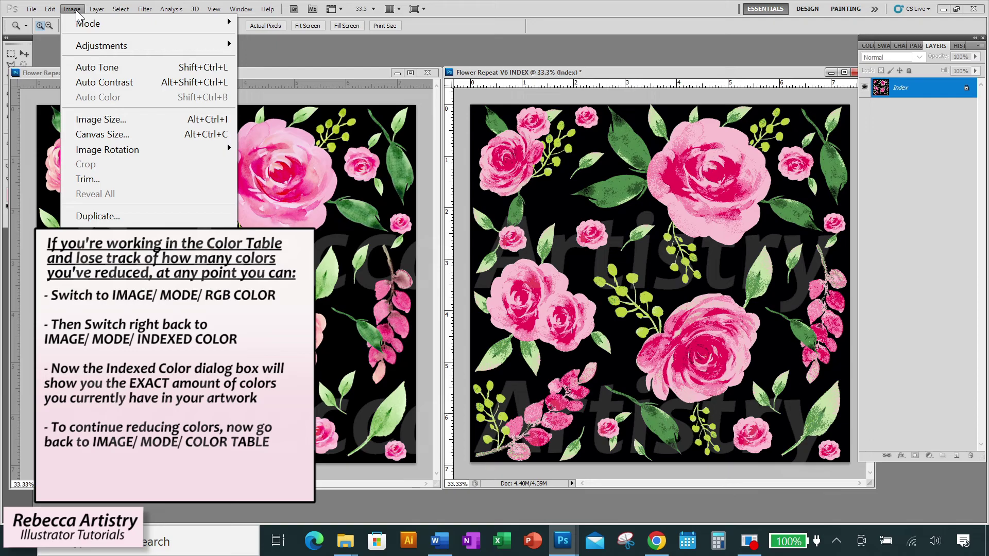
pyautogui.moveTo(106, 23)
pyautogui.click(298, 201)
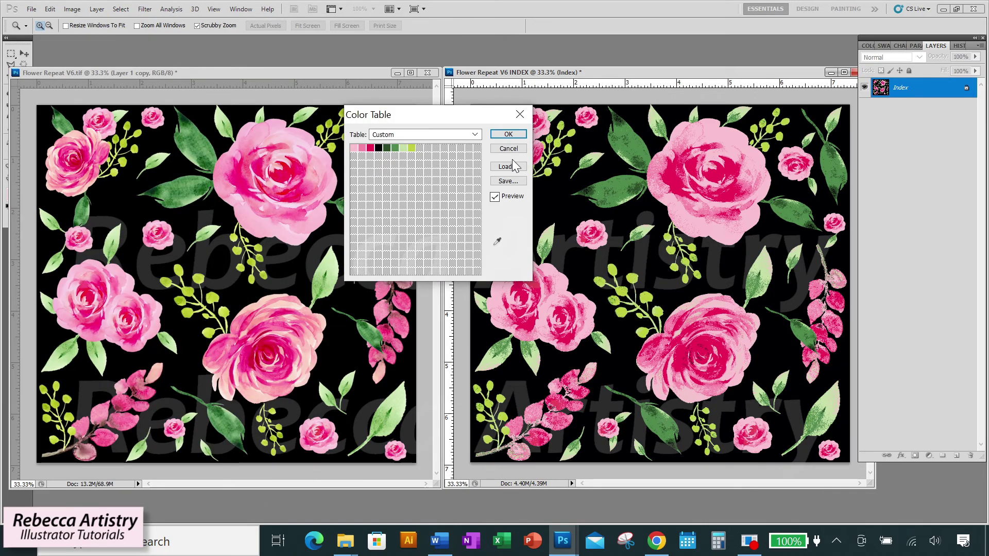
pyautogui.click(513, 149)
pyautogui.click(31, 9)
# Save Flower Repeat V6 INDEX.tif, define it as a default-named pattern, and start a new document.
pyautogui.click(57, 246)
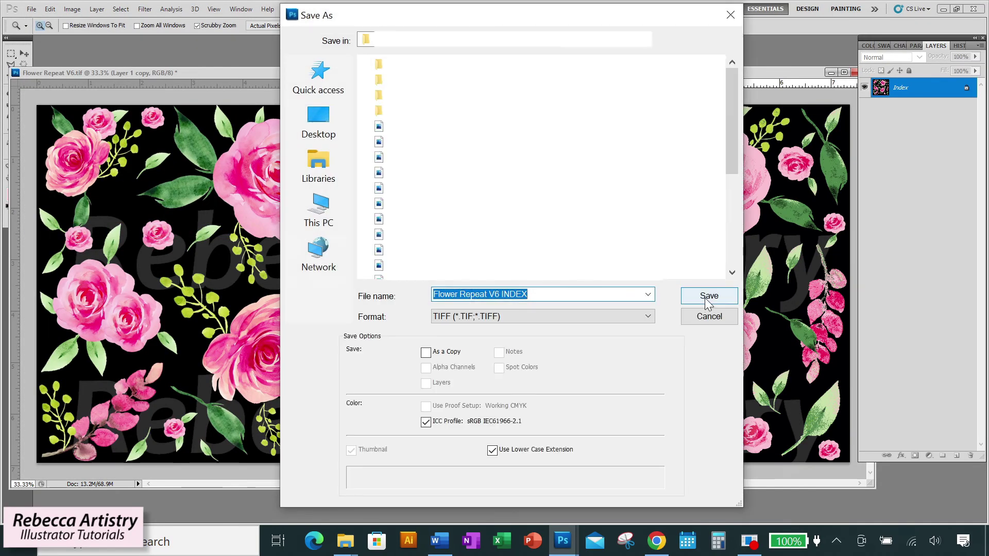
pyautogui.click(709, 295)
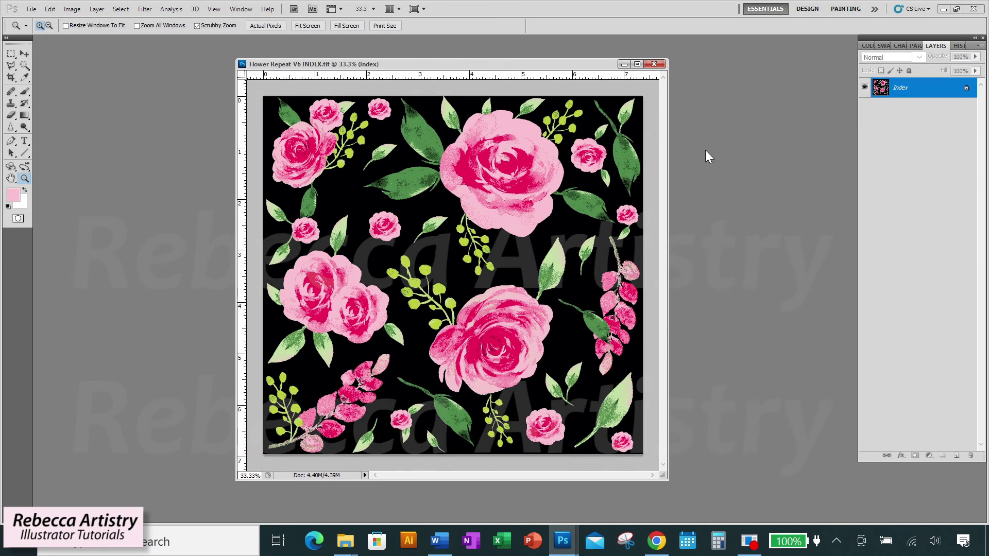
pyautogui.click(50, 9)
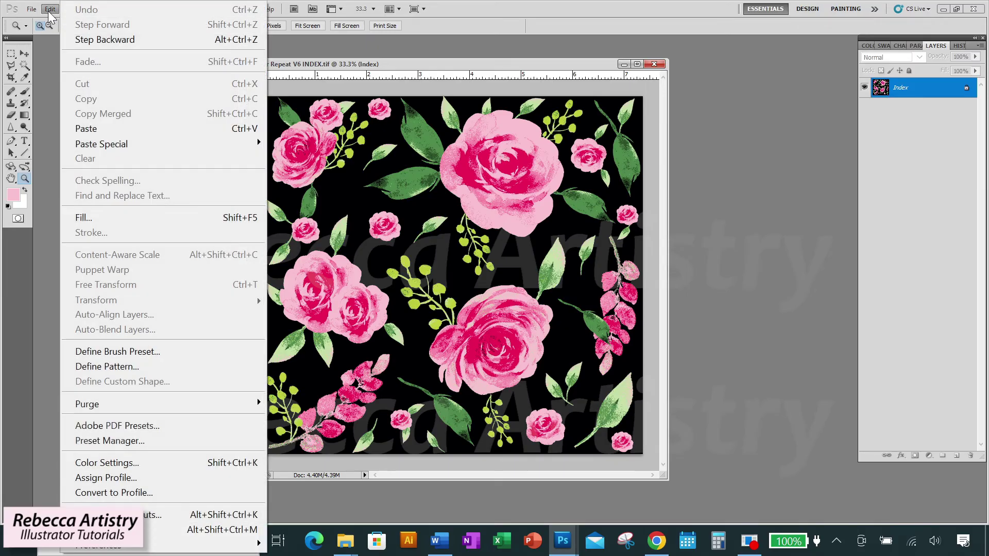
pyautogui.click(131, 367)
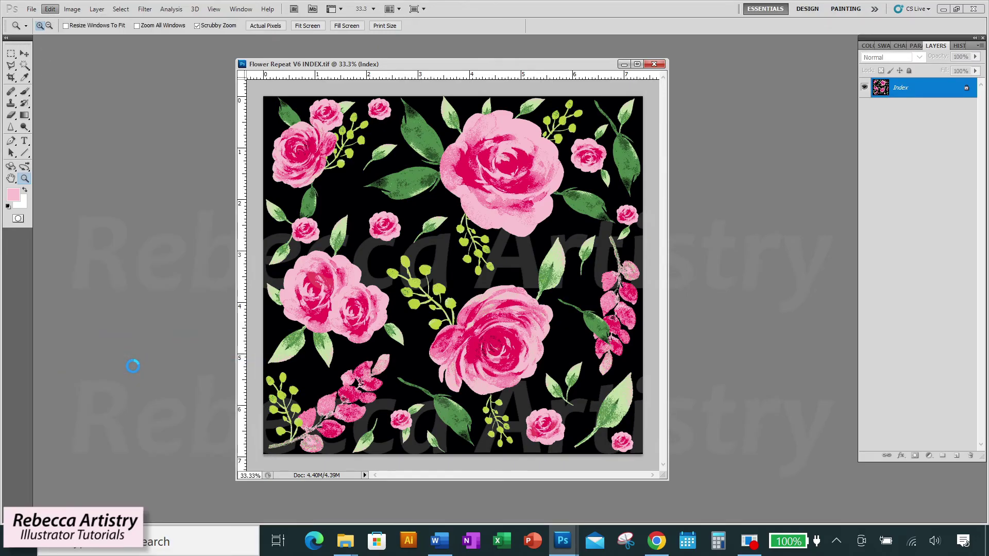
pyautogui.click(596, 186)
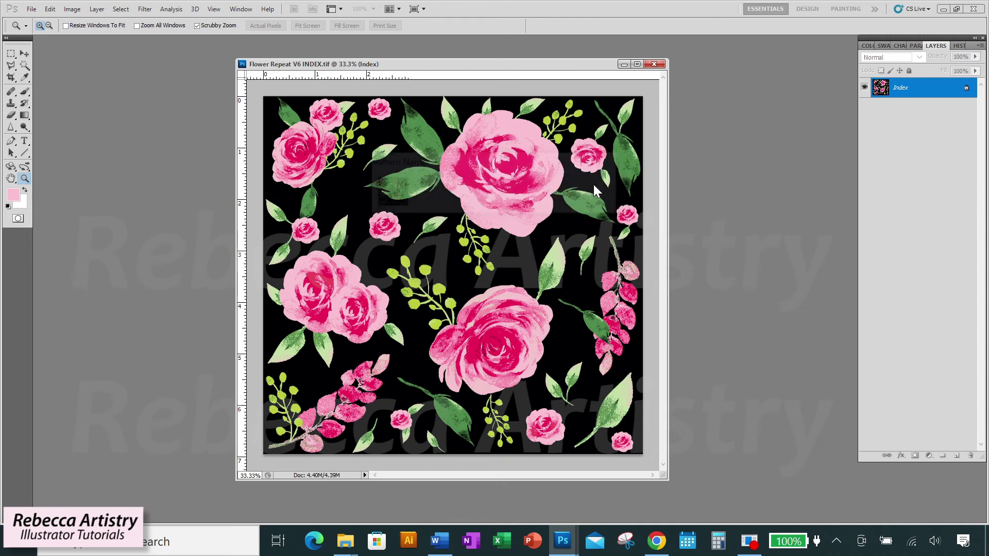
pyautogui.click(32, 10)
pyautogui.click(40, 25)
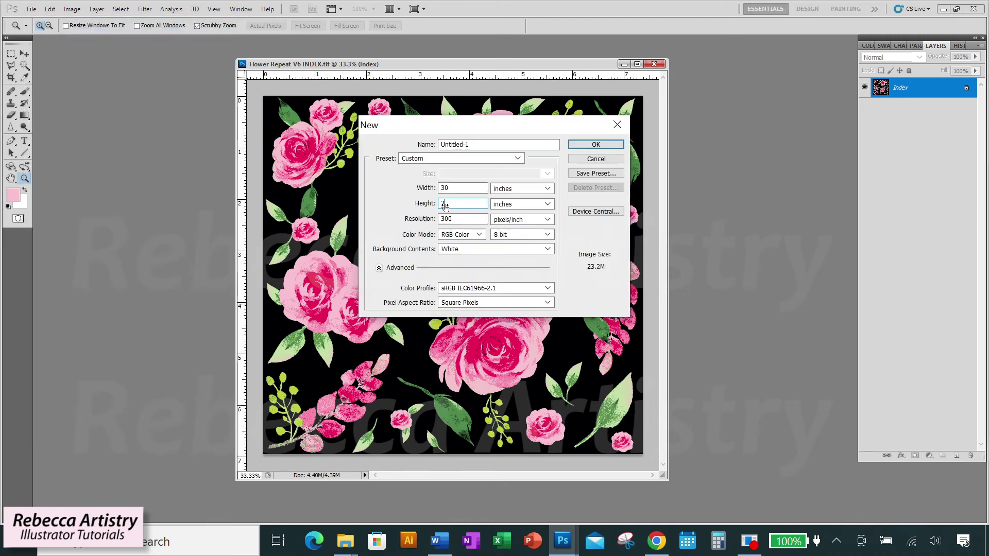
# Create the 30-inch document and add a Pattern Fill 1 layer tiling the floral repeat.
pyautogui.click(595, 146)
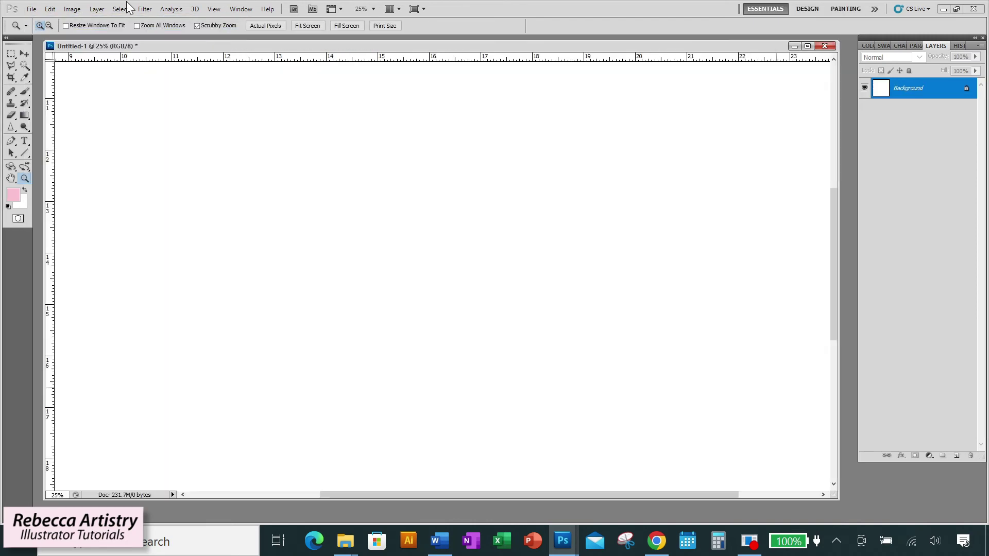
pyautogui.click(97, 9)
pyautogui.moveTo(199, 113)
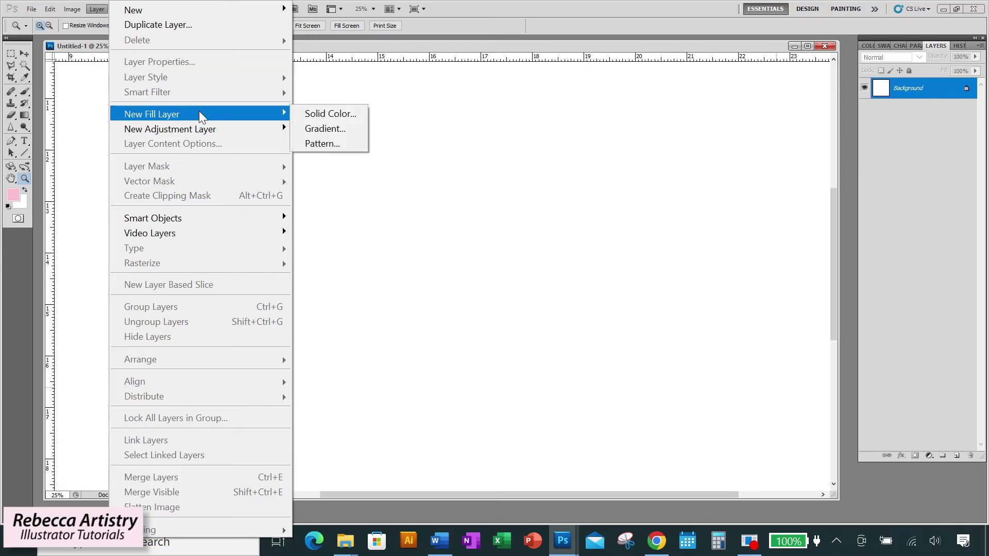
pyautogui.click(347, 145)
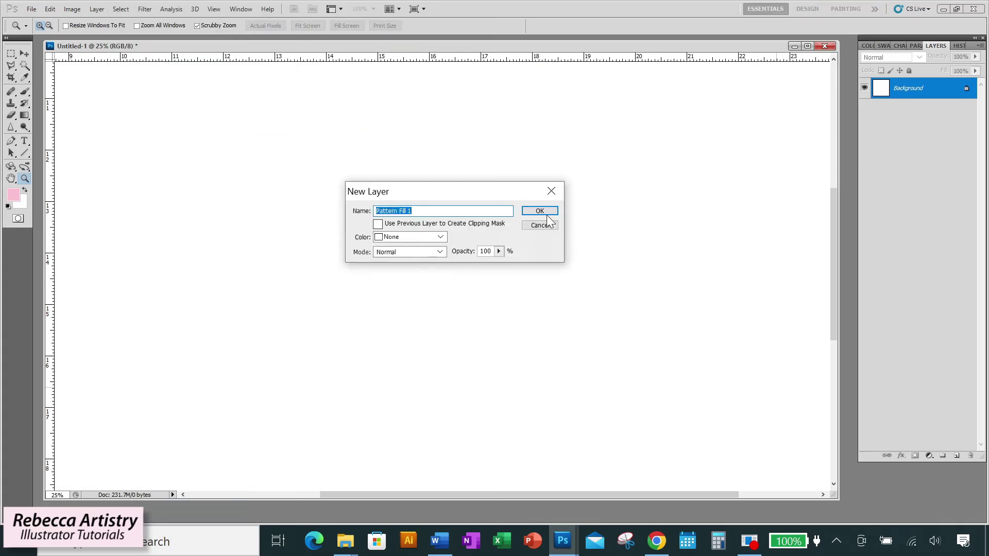
pyautogui.click(545, 211)
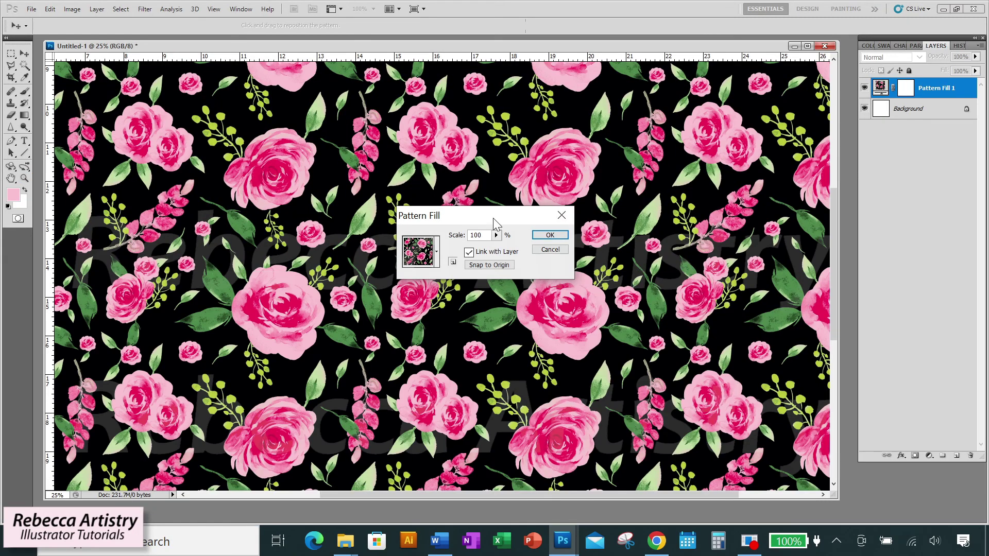
pyautogui.click(437, 254)
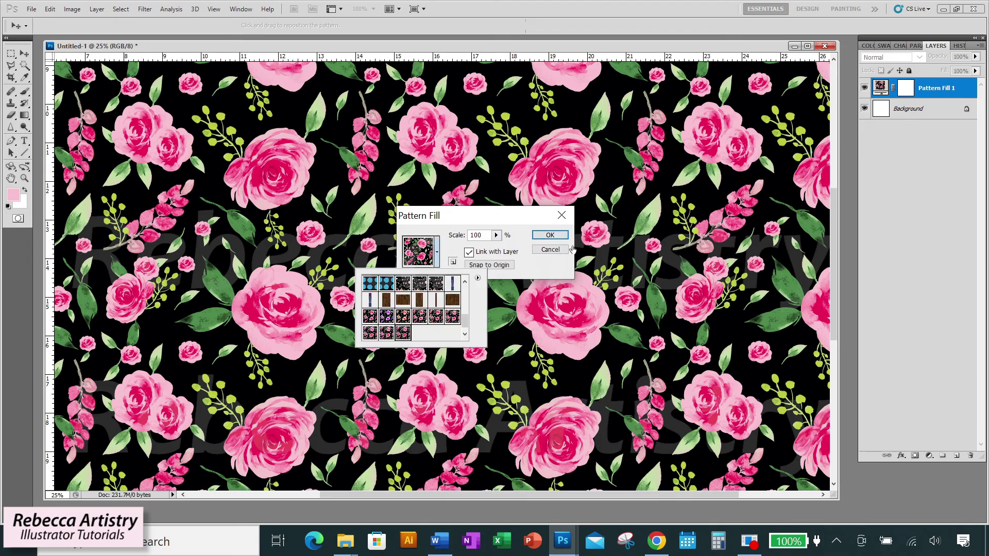
pyautogui.click(550, 237)
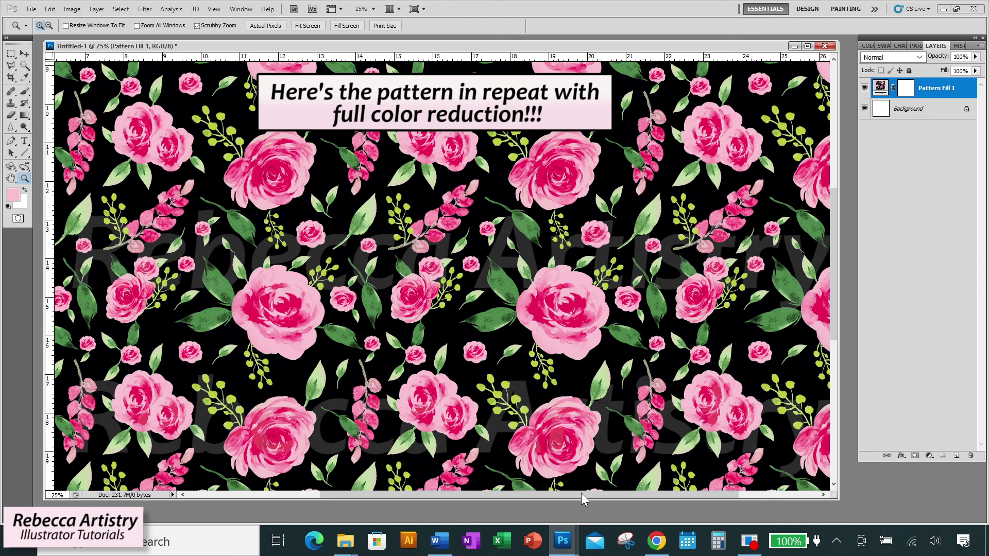
pyautogui.moveTo(581, 493); pyautogui.dragTo(551, 511)
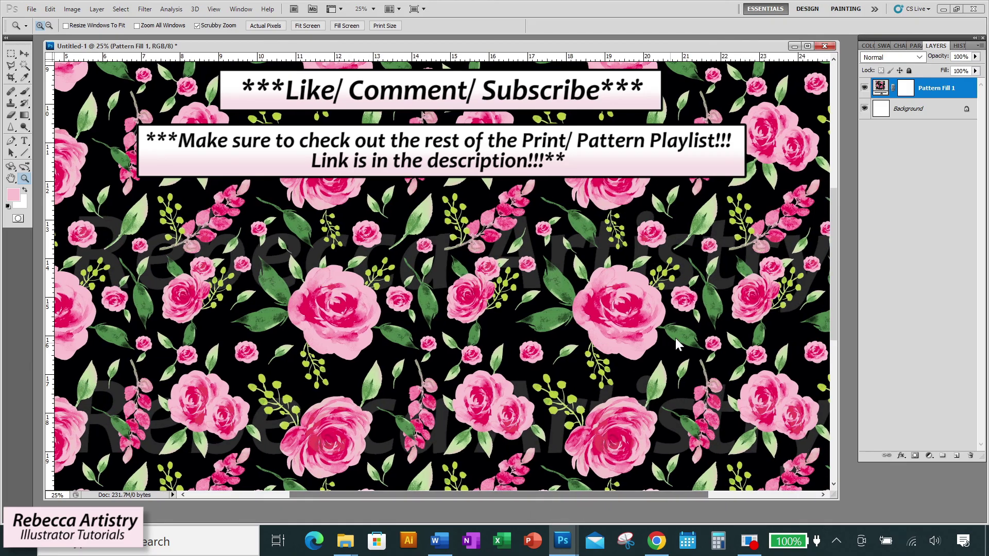
pyautogui.scroll(-1, 826, 309)
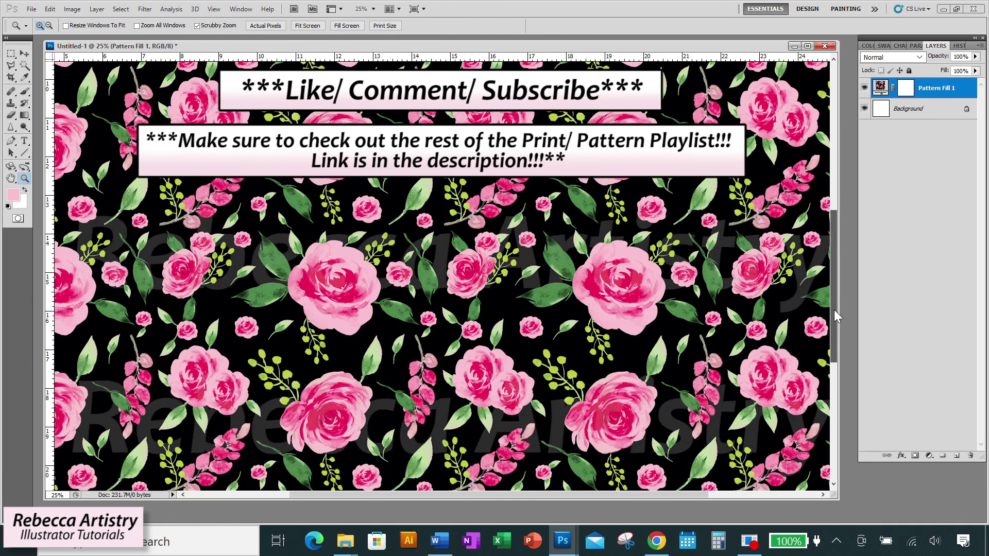